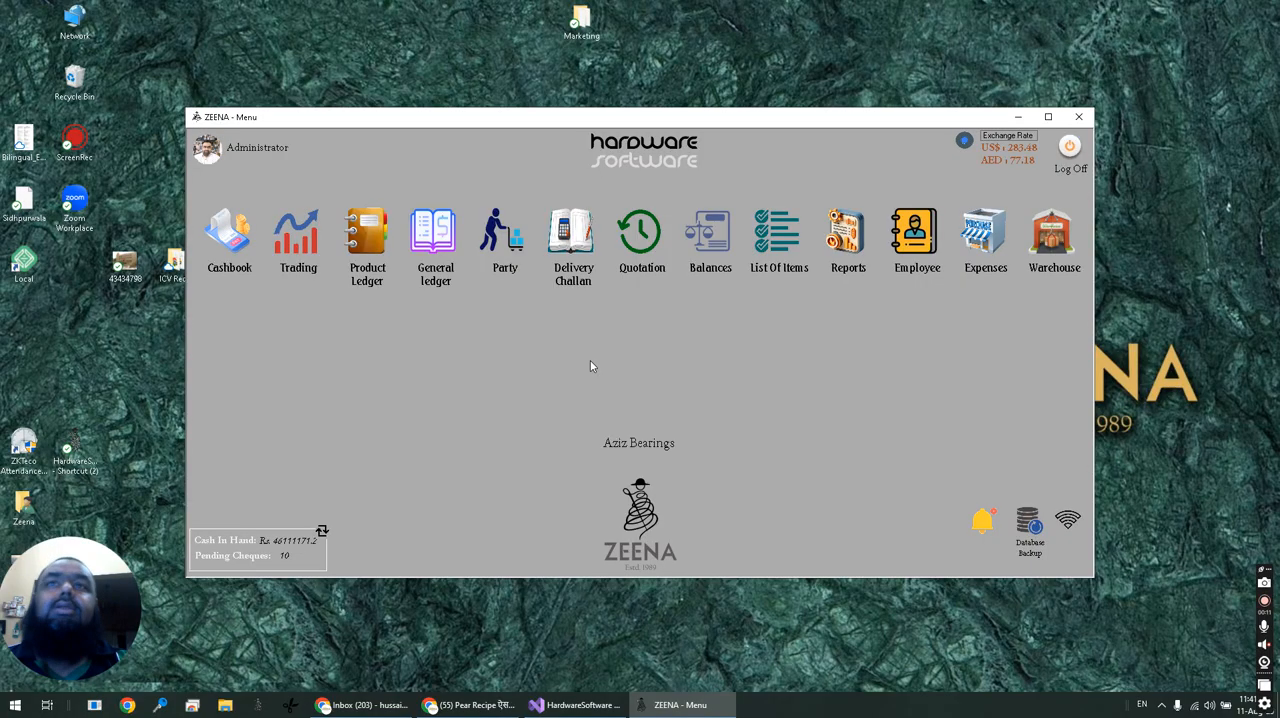
click(590, 361)
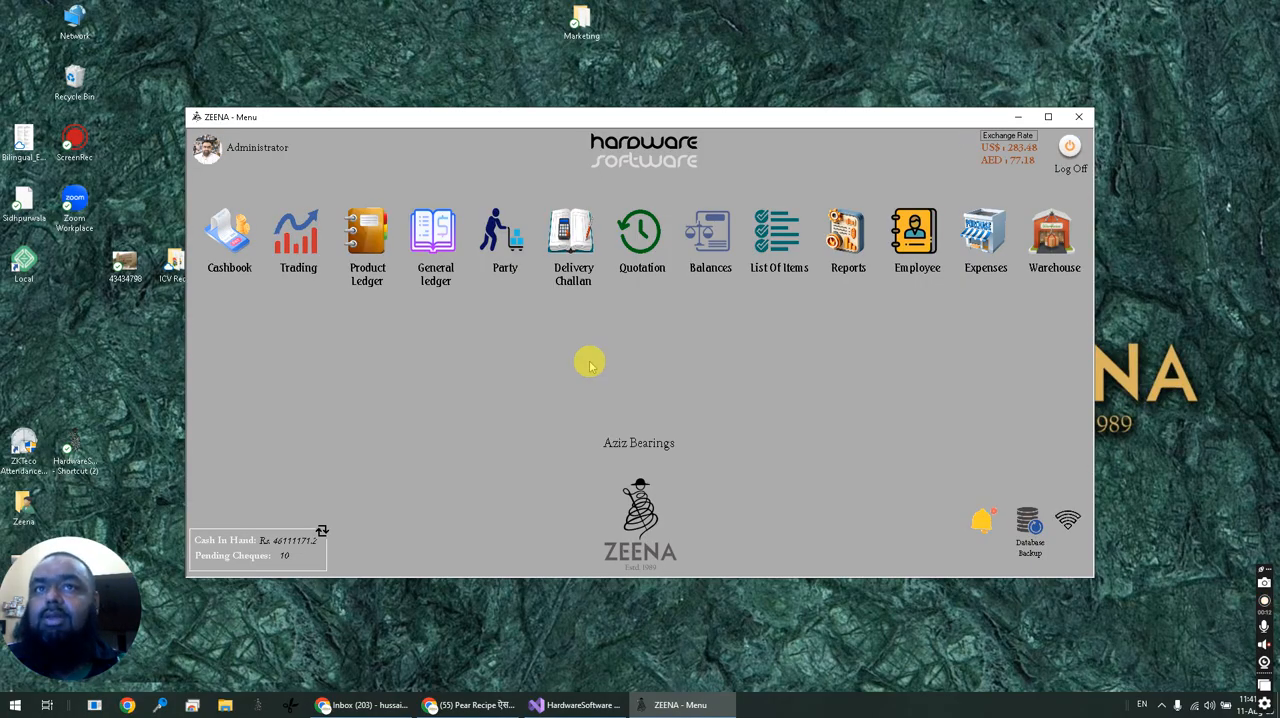
click(589, 360)
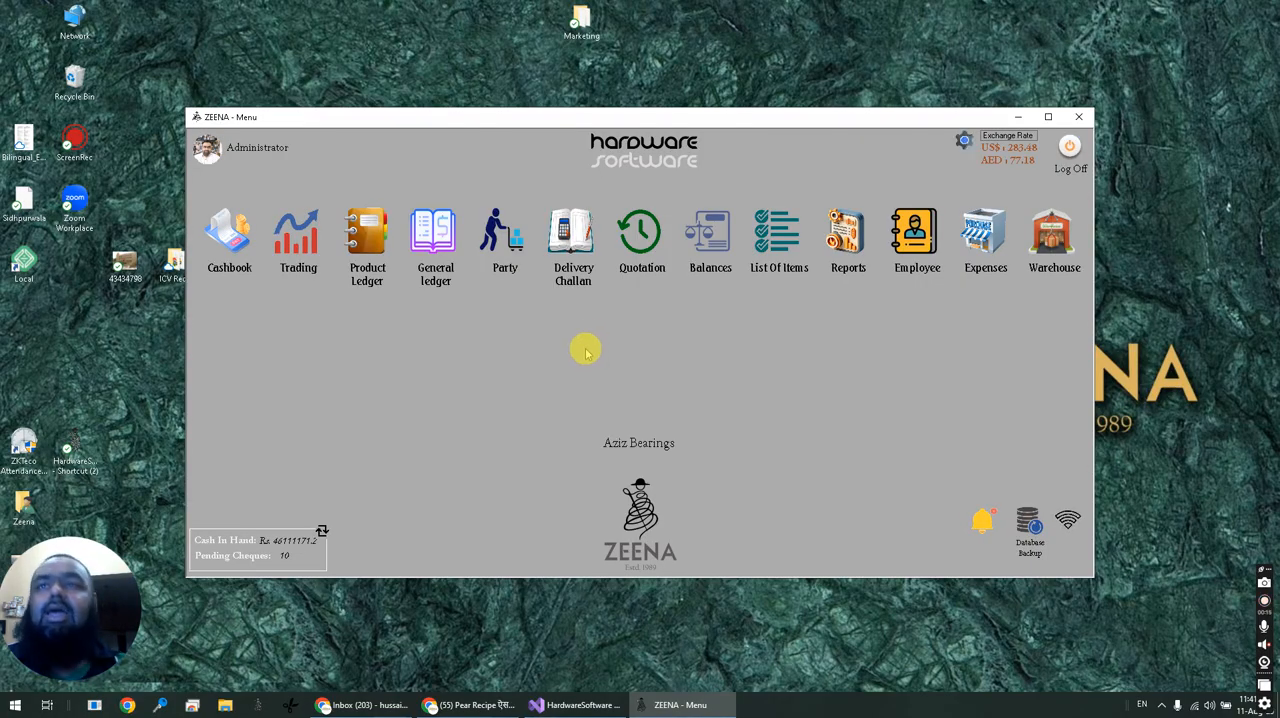
click(557, 352)
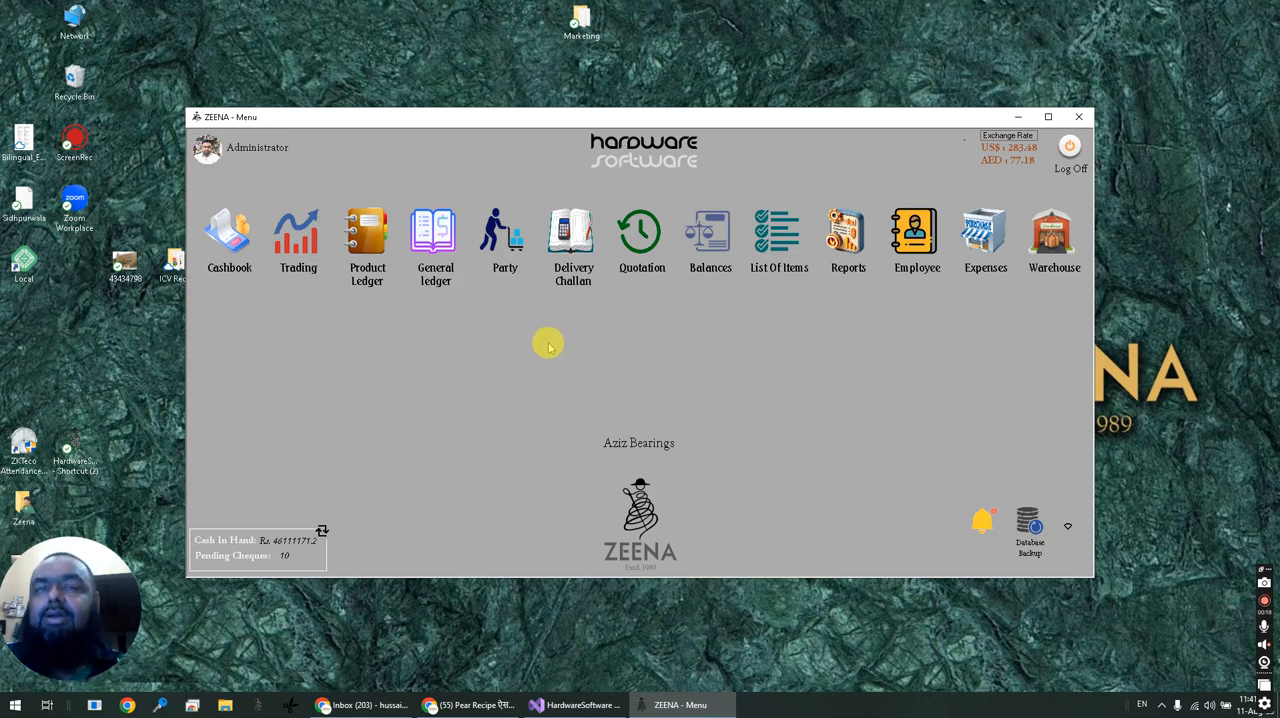
Open the Party records, load the AL SAMAD TRADER account, look through its transaction ledger and close the form.
click(499, 232)
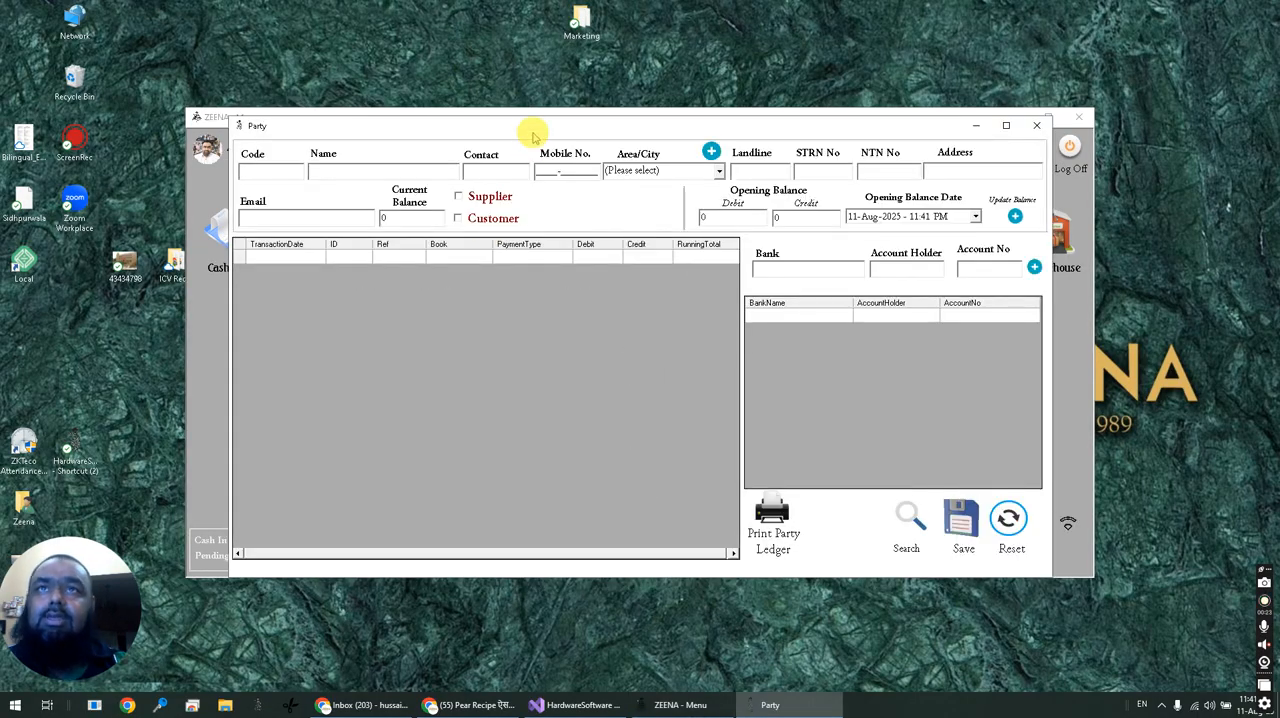
drag(529, 134, 543, 178)
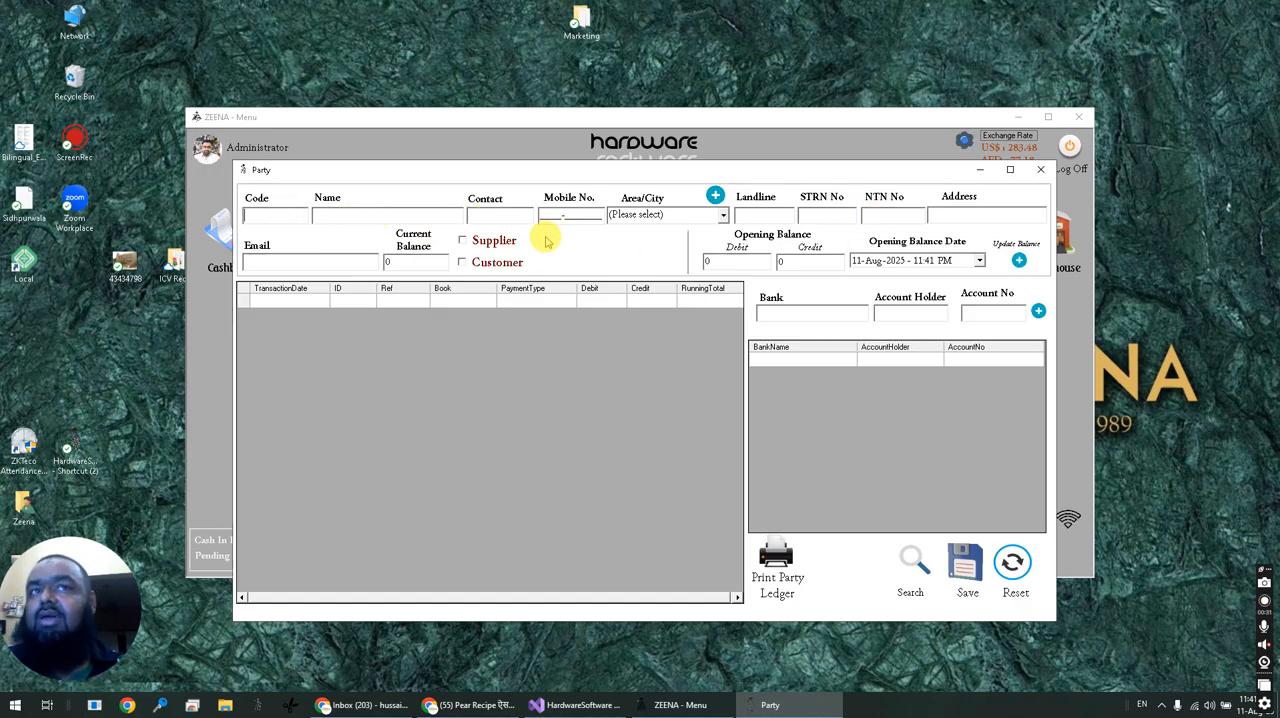
click(292, 219)
text(k)
key(Down)
key(Down)
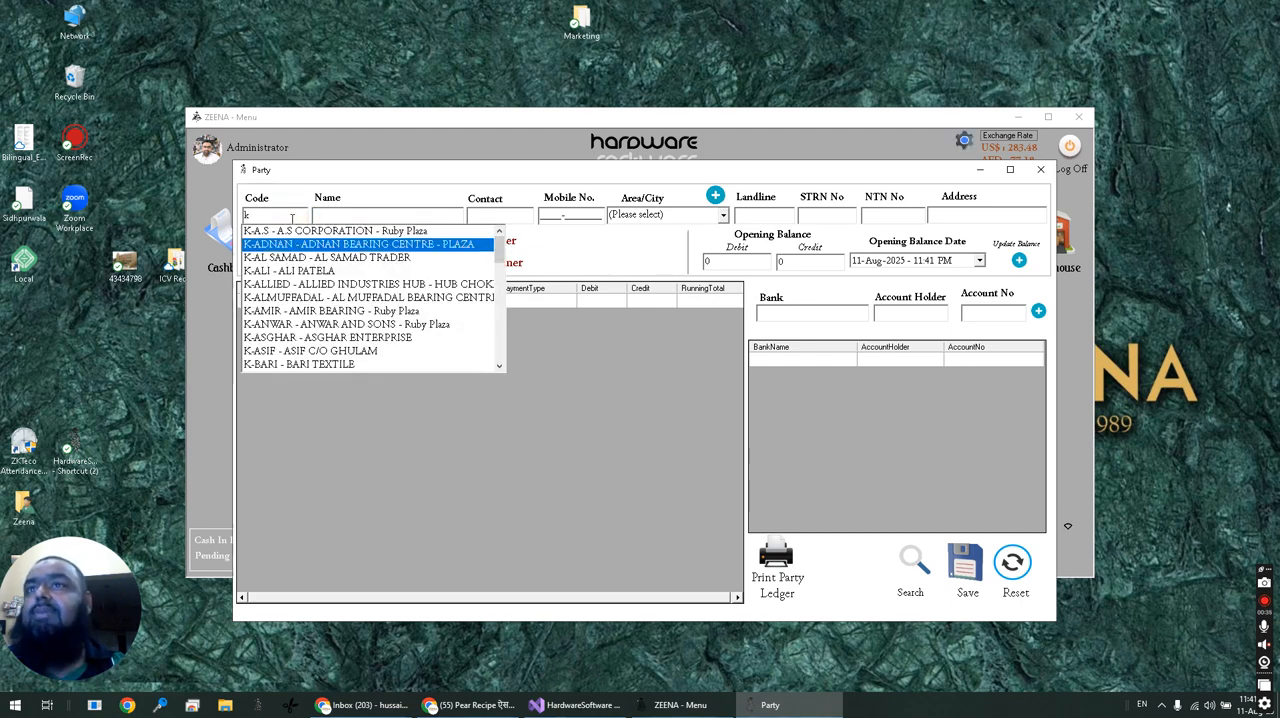
key(Return)
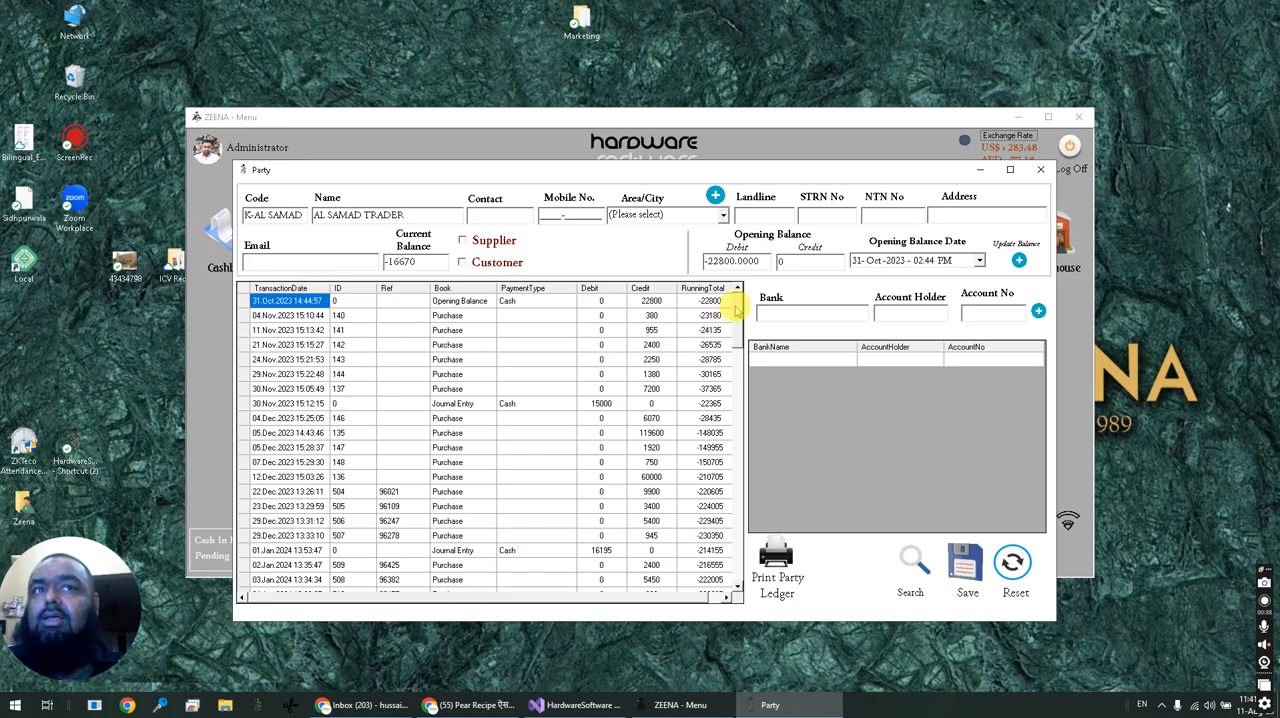
drag(737, 300, 779, 319)
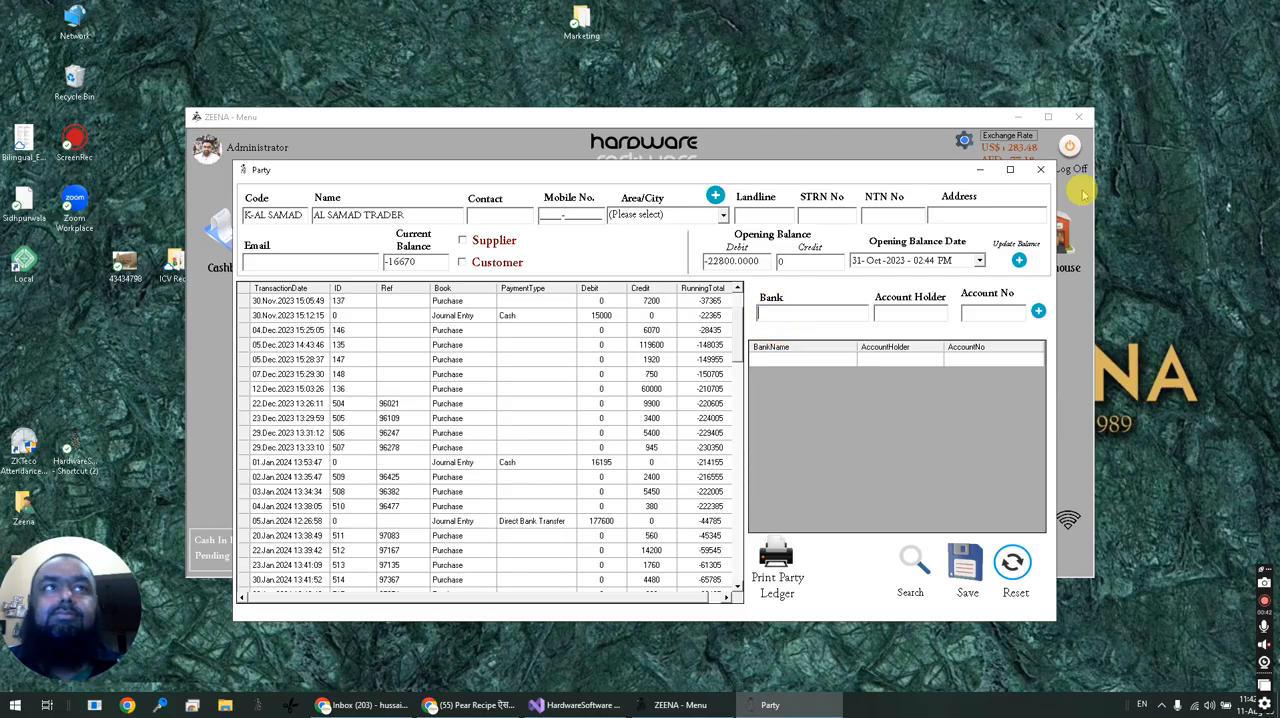
click(1040, 169)
Open the List Of Items, look through the stock entries down to the end, and close the list.
click(768, 248)
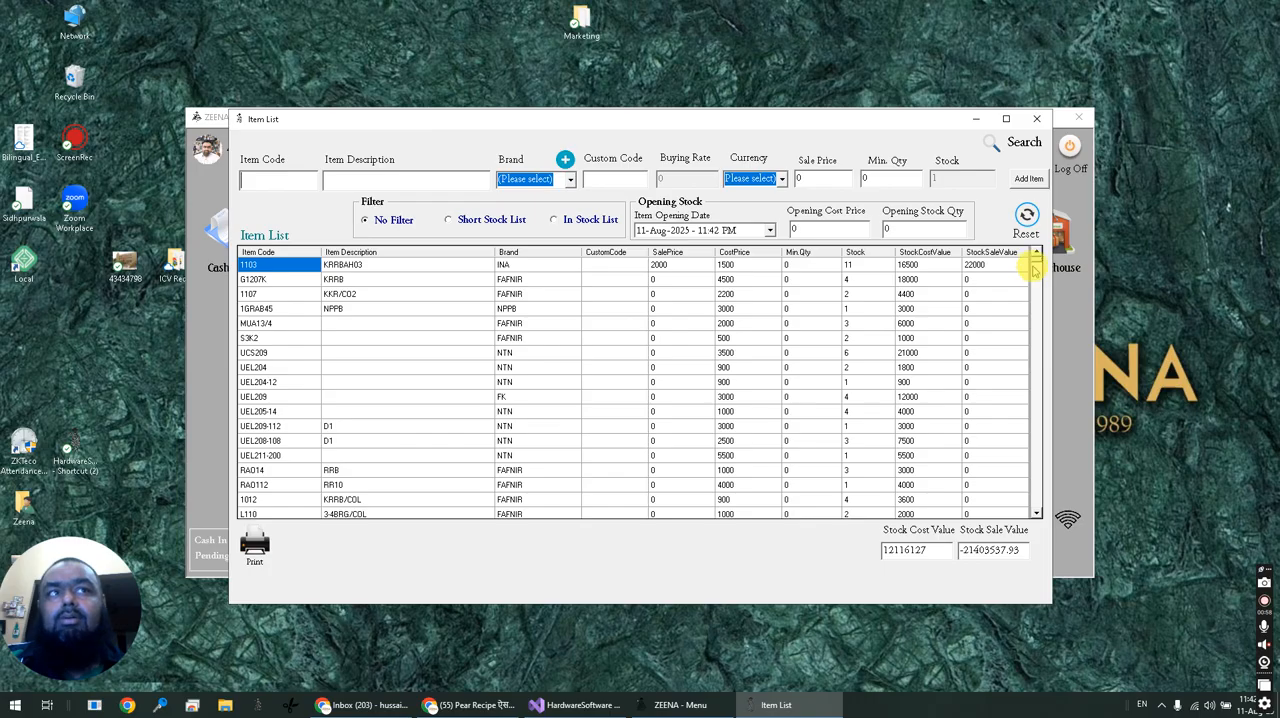
drag(1037, 262, 1030, 515)
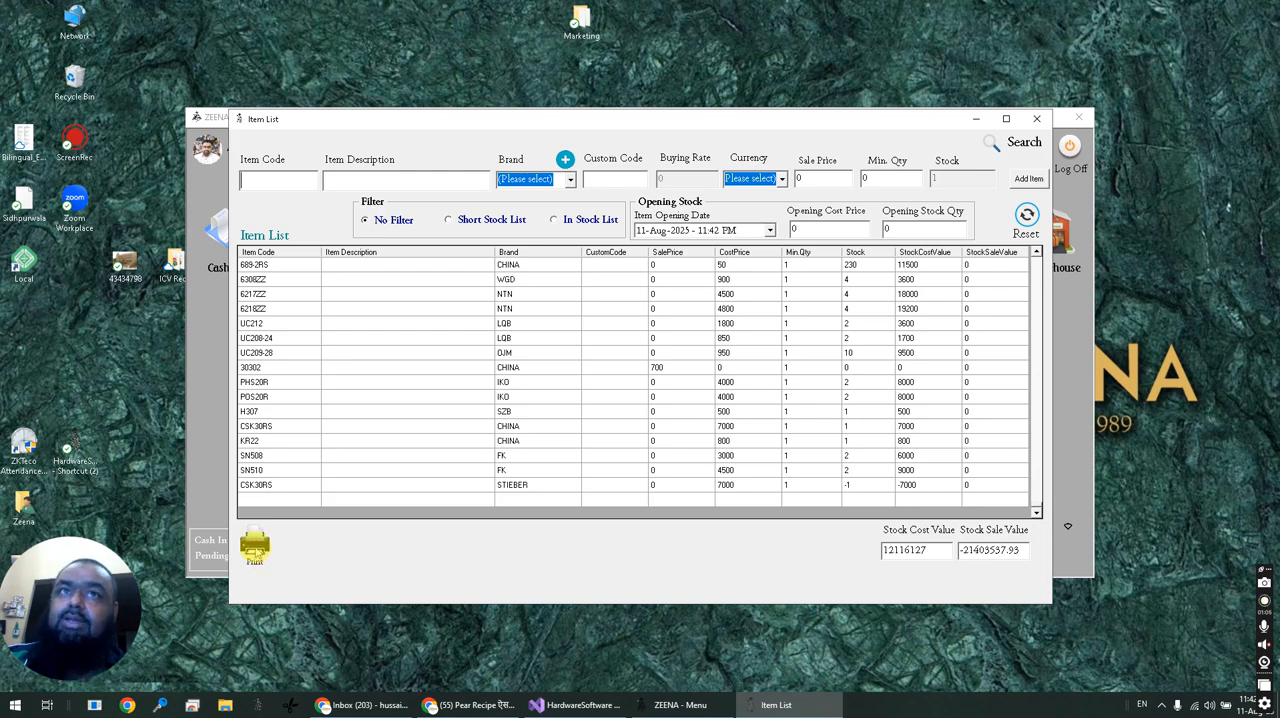
click(1038, 119)
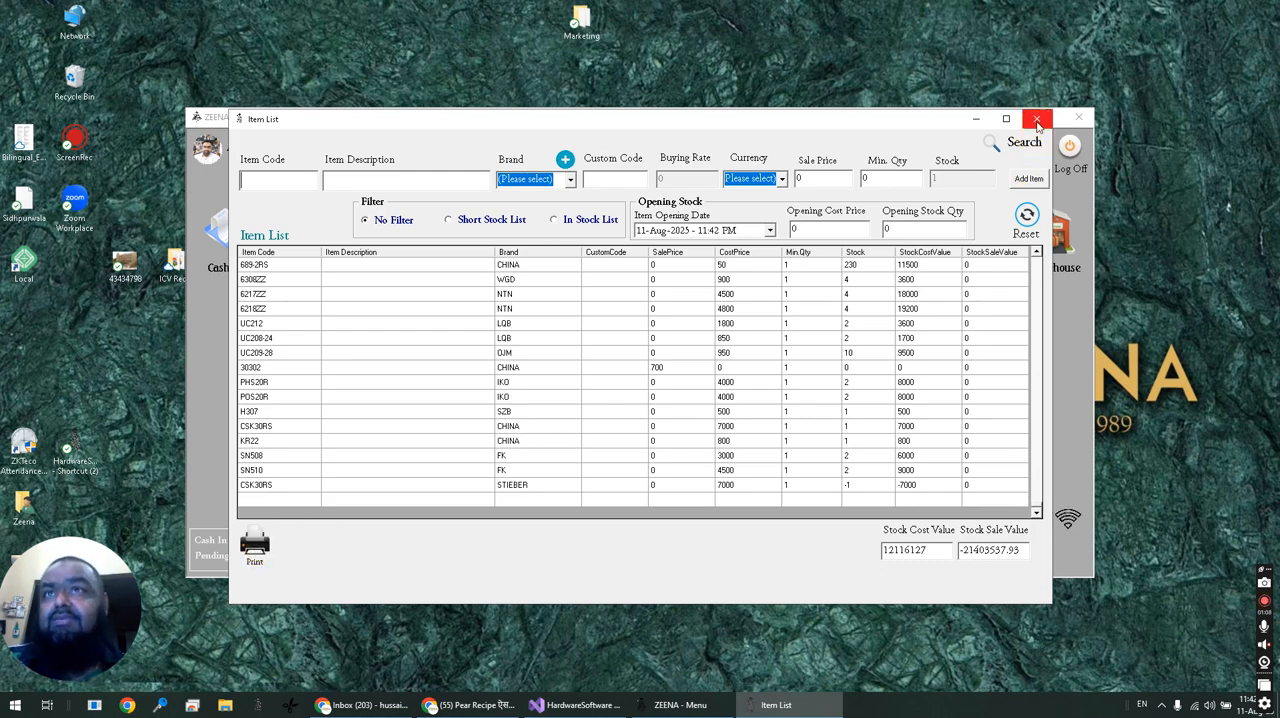
Open the Trading form and try out the Sales Tax Invoice option, leaving it switched off.
click(327, 233)
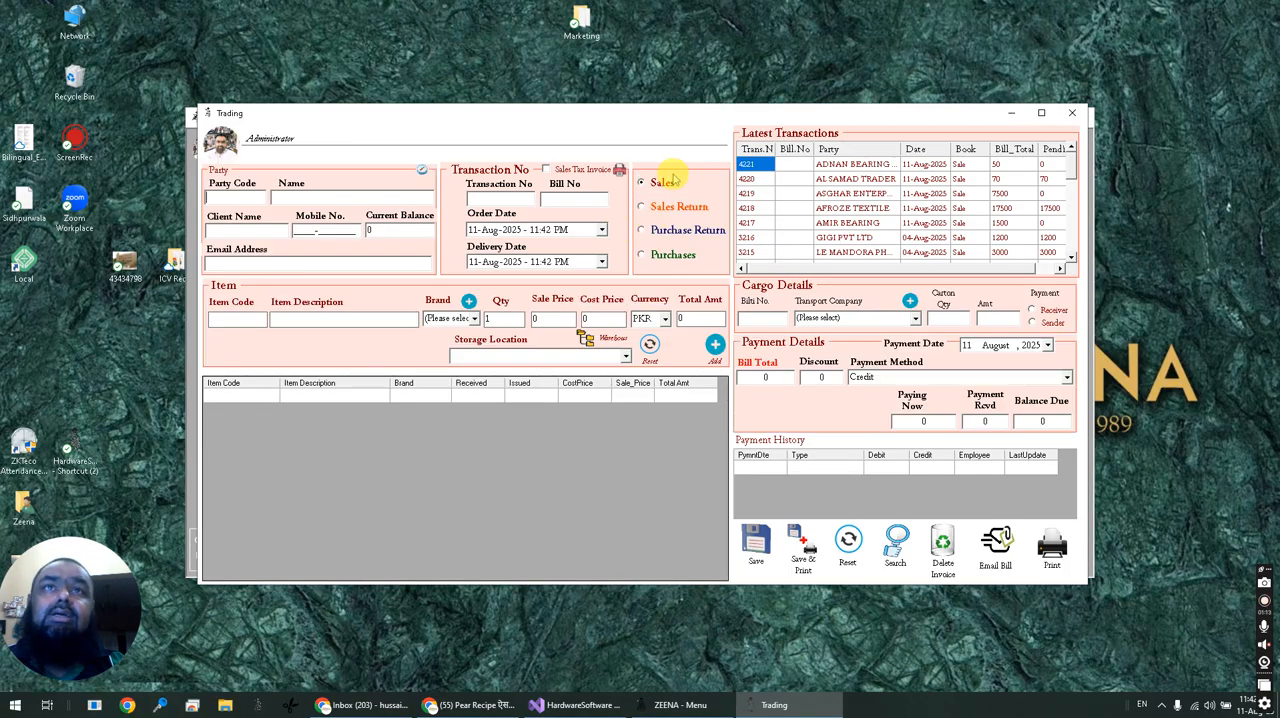
drag(700, 120, 748, 167)
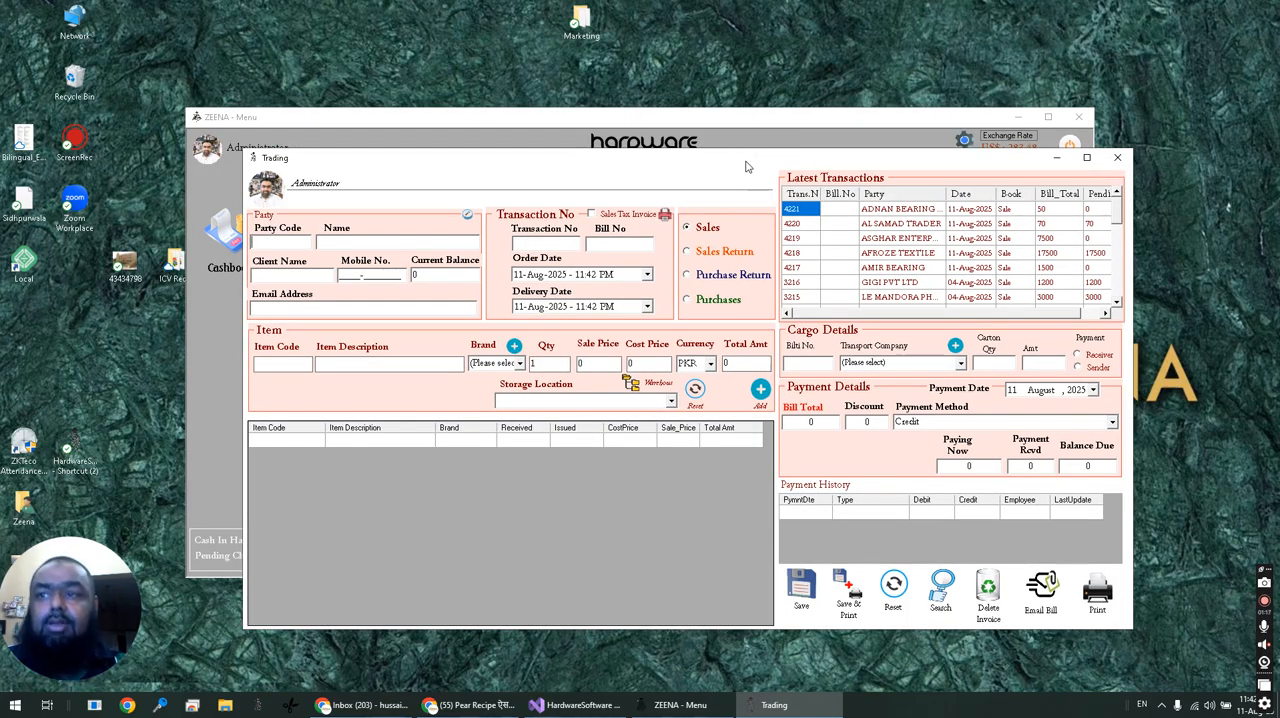
click(610, 214)
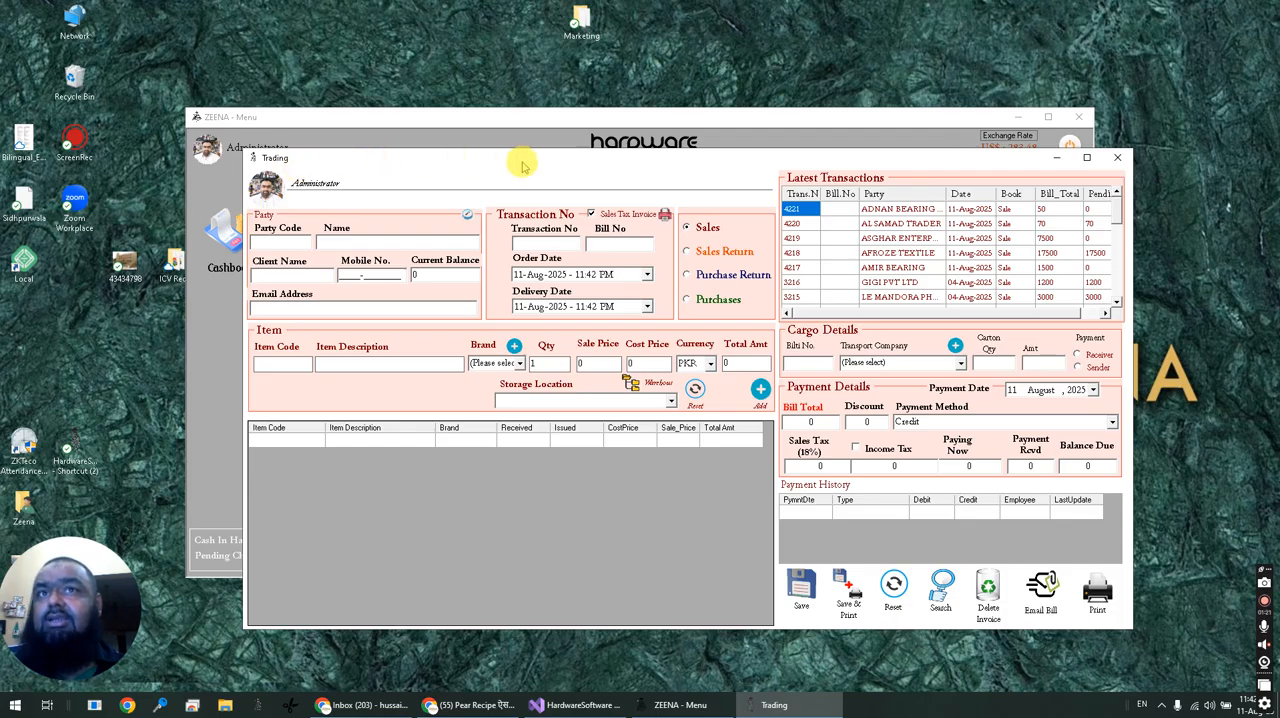
click(620, 214)
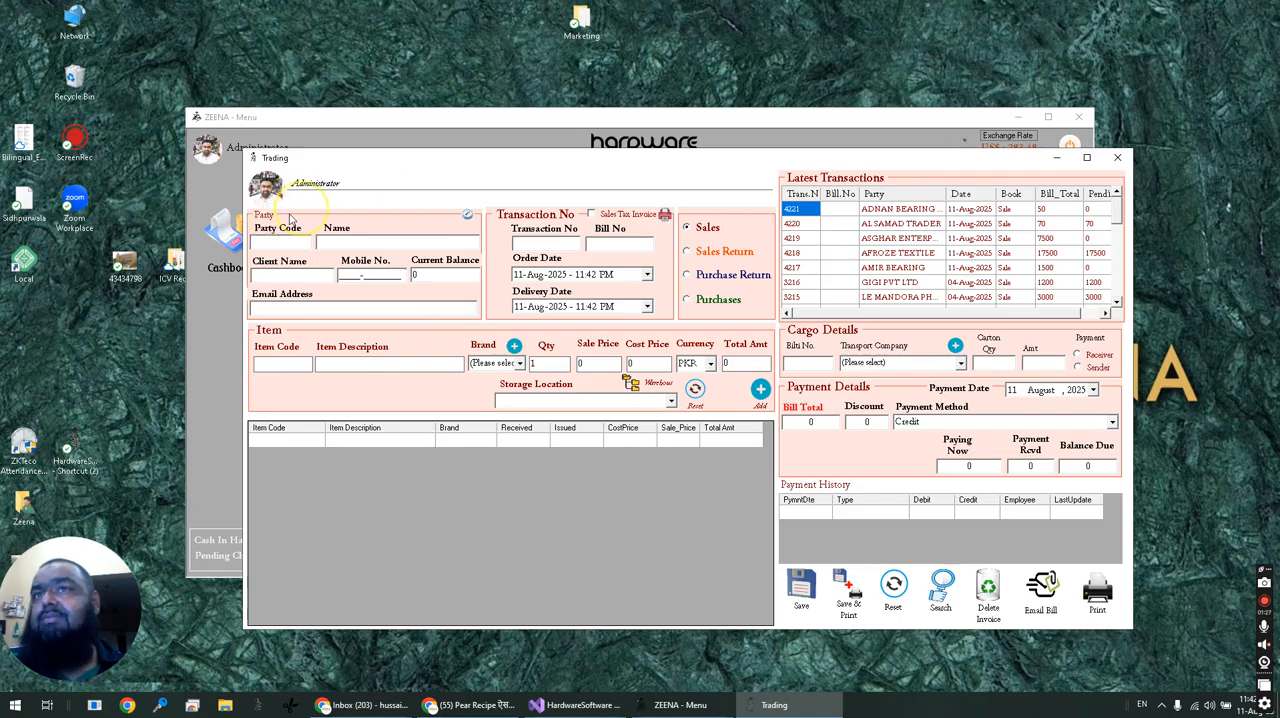
Select ADNAN BEARING CENTRE, code K-ADNAN, as the party for the sale.
click(271, 240)
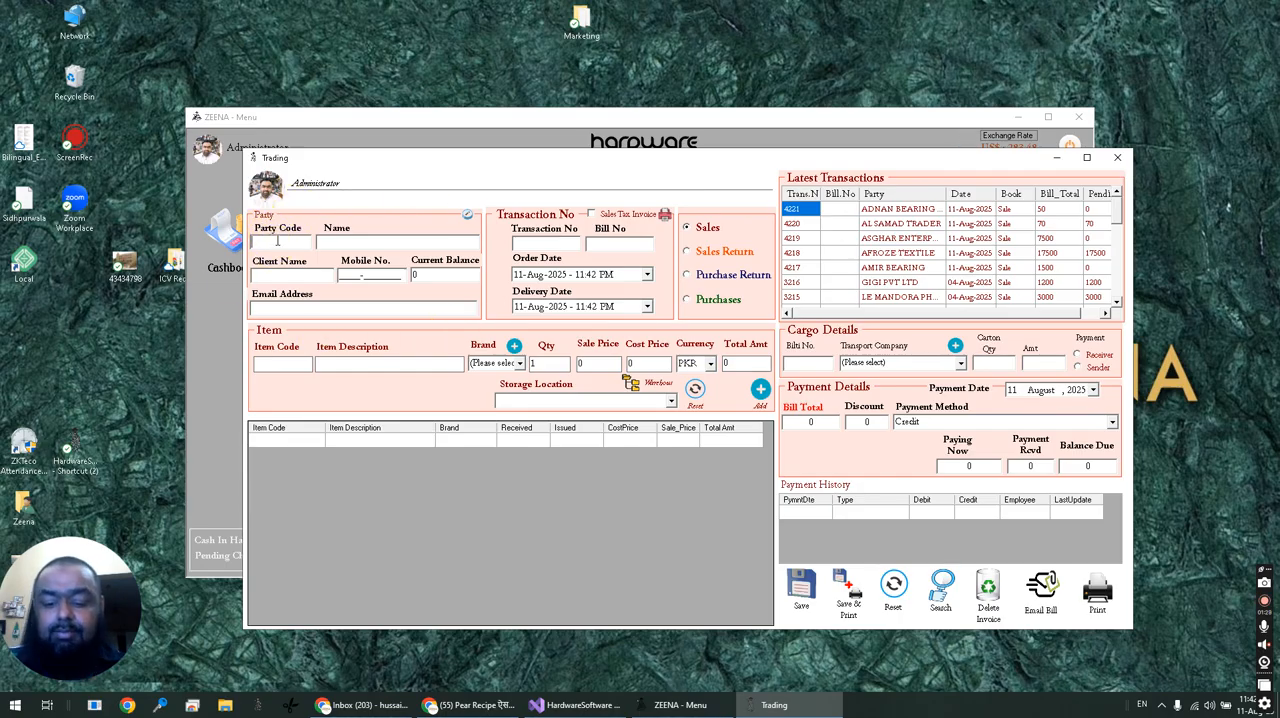
text(k)
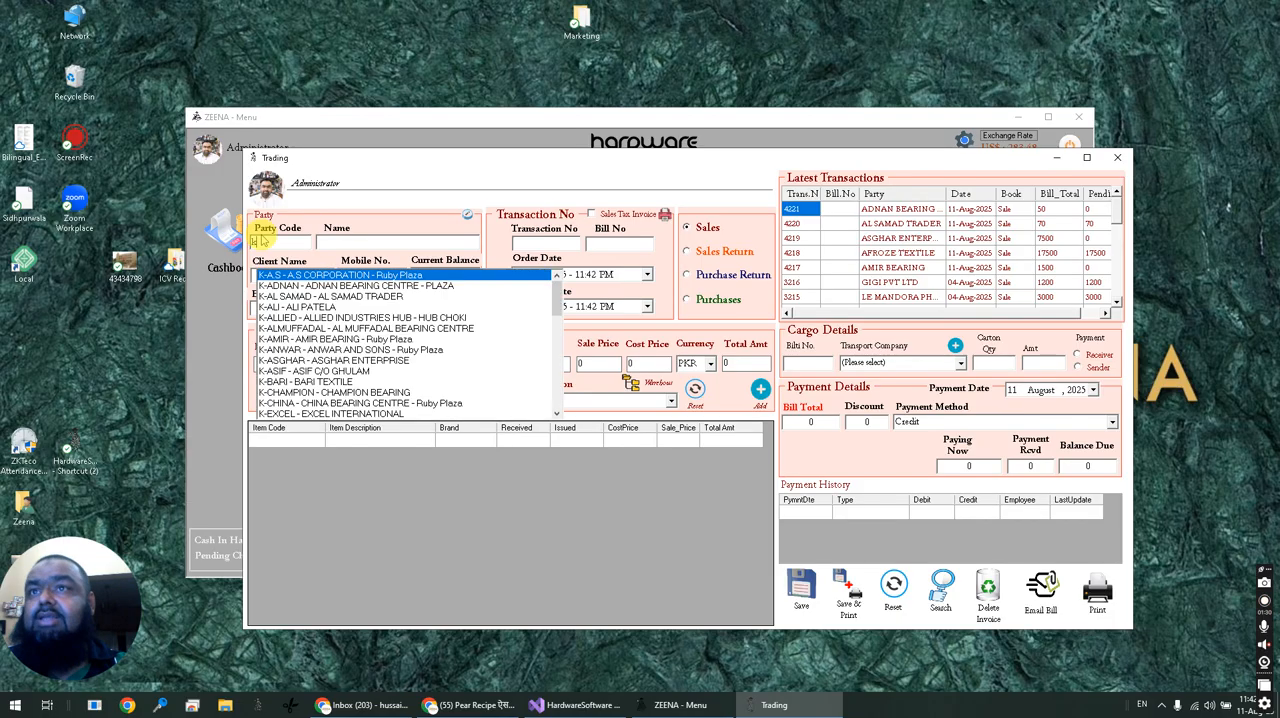
key(Down)
key(Return)
Look up item codes starting with "s" and select the CHINA brand STEEL BALL as the sale item.
click(264, 229)
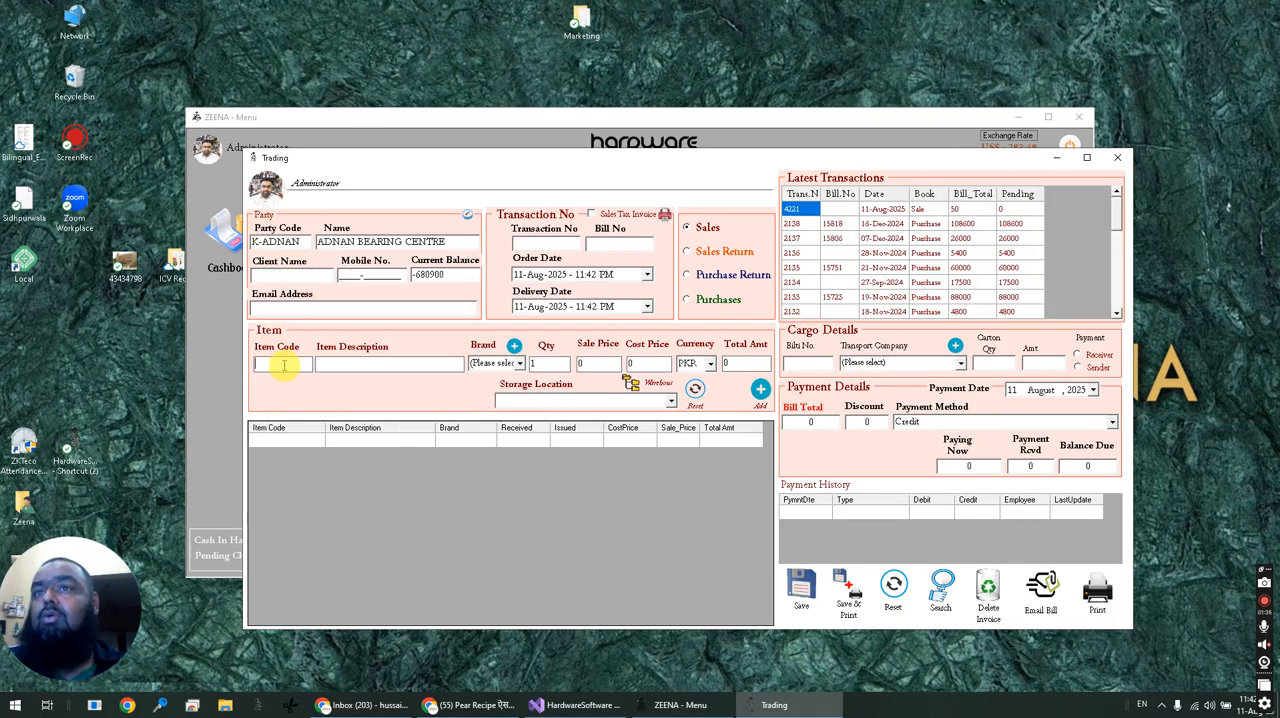
text(s)
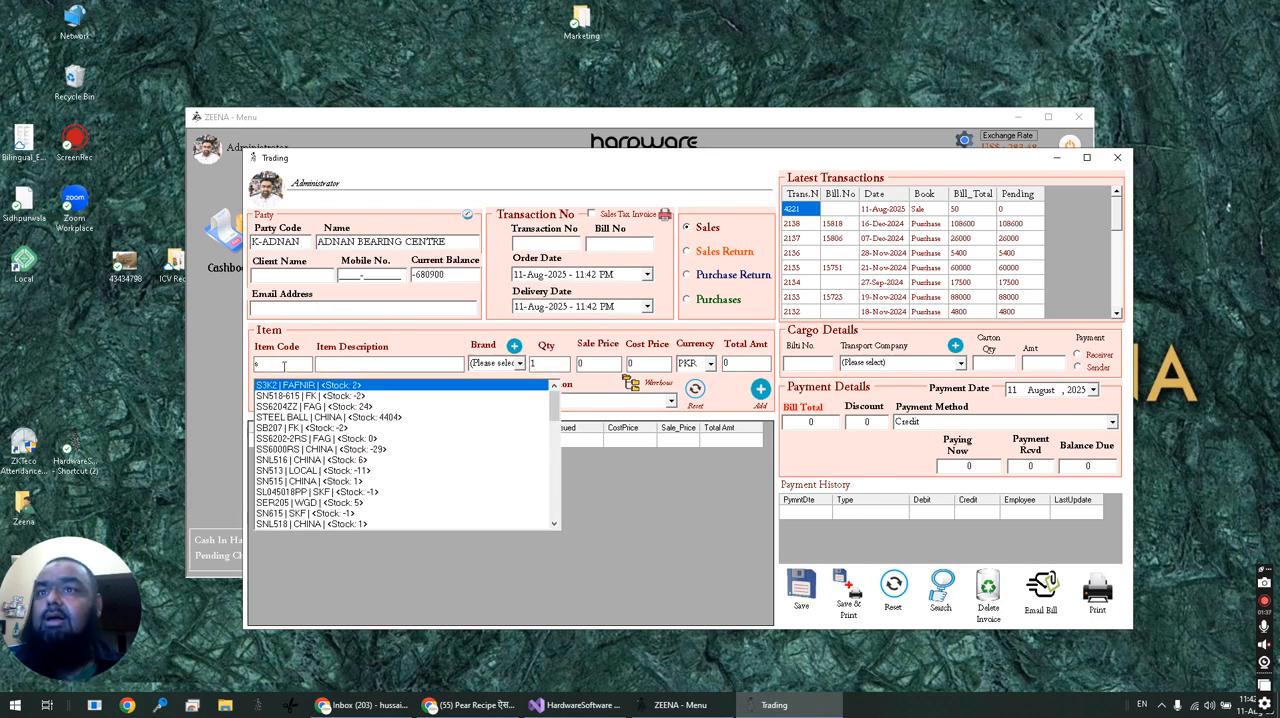
key(Down)
key(Down)
key(Down)
key(Return)
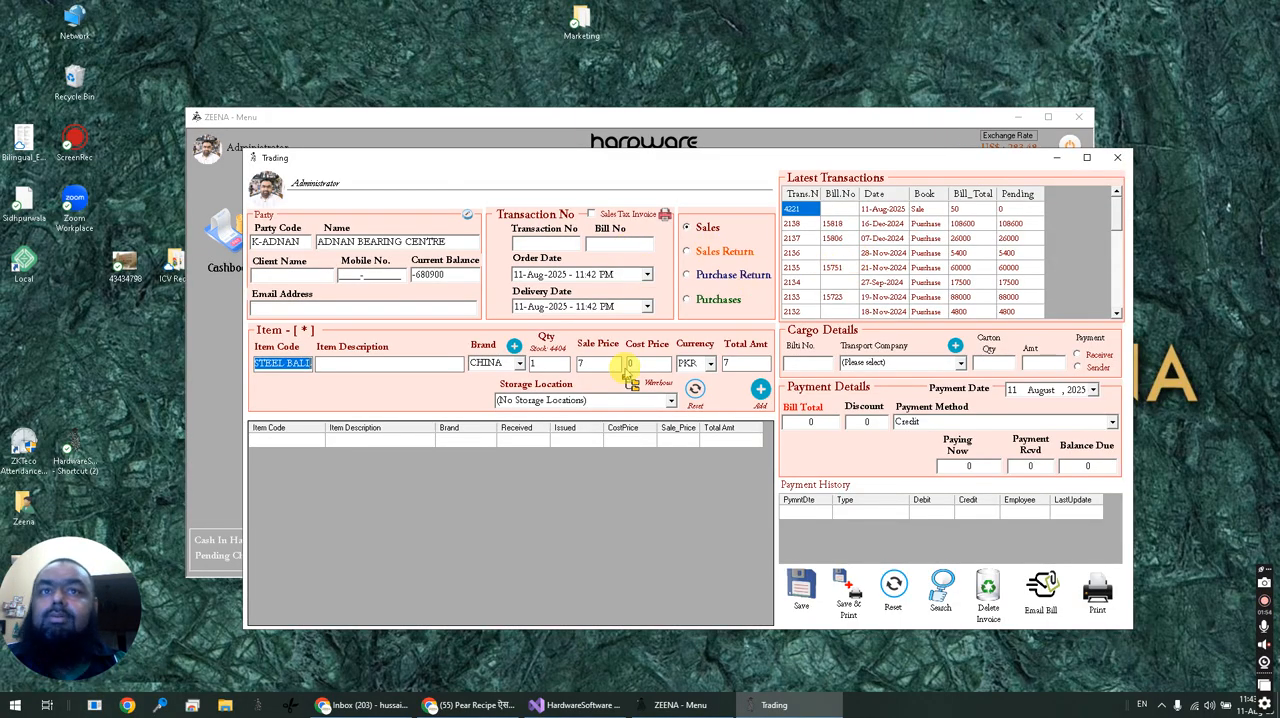
Set the steel ball's sale price to 10 and cost price to 5, add it to the bill and save the sale.
click(751, 364)
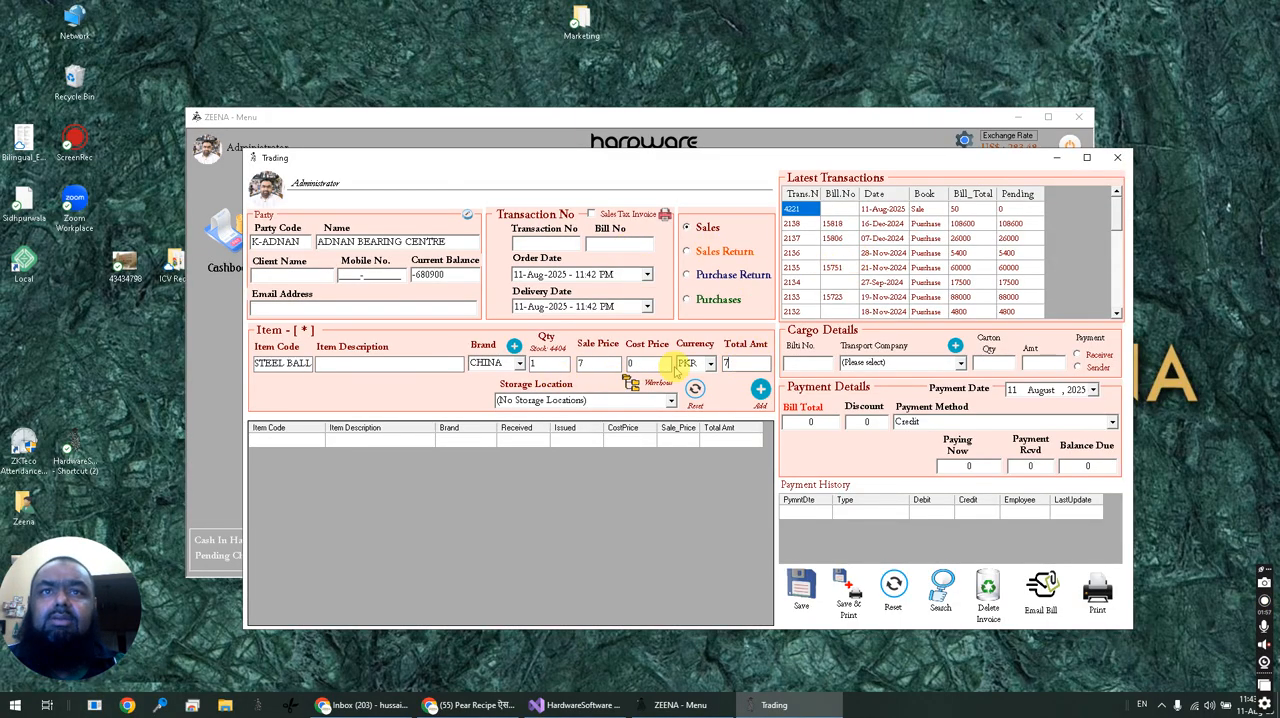
click(599, 367)
text(10)
key(Tab)
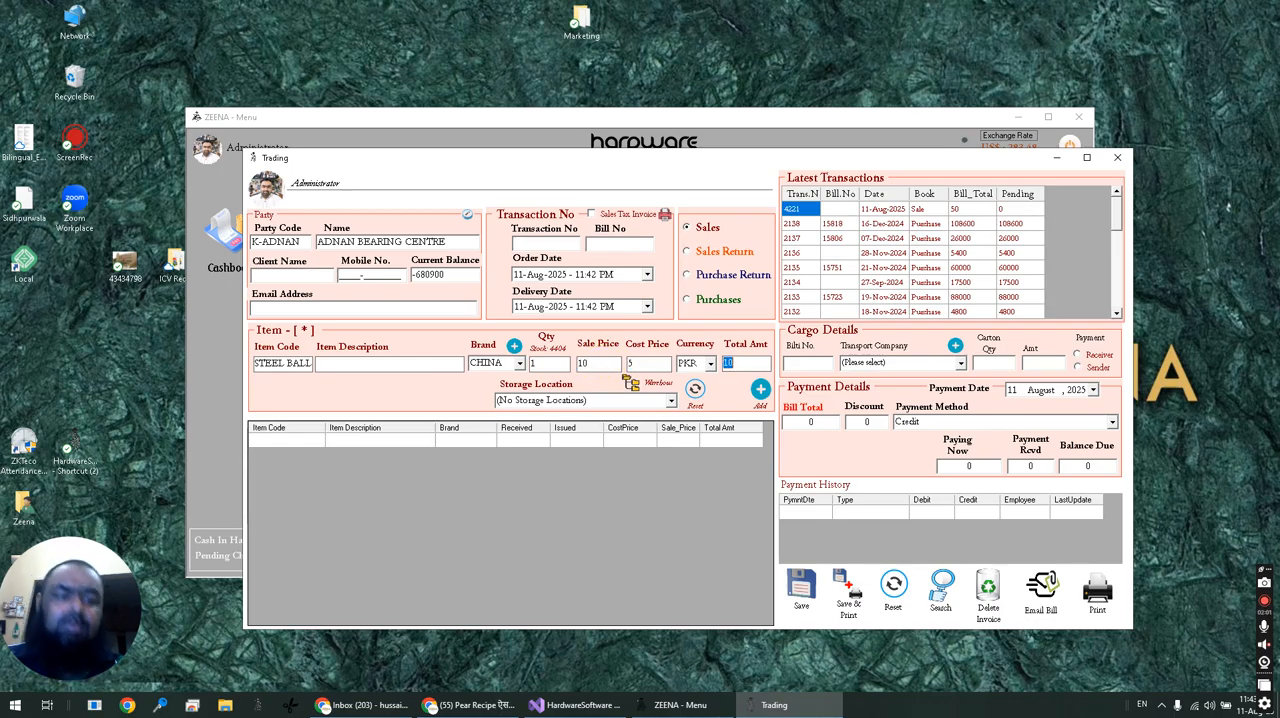
key(Return)
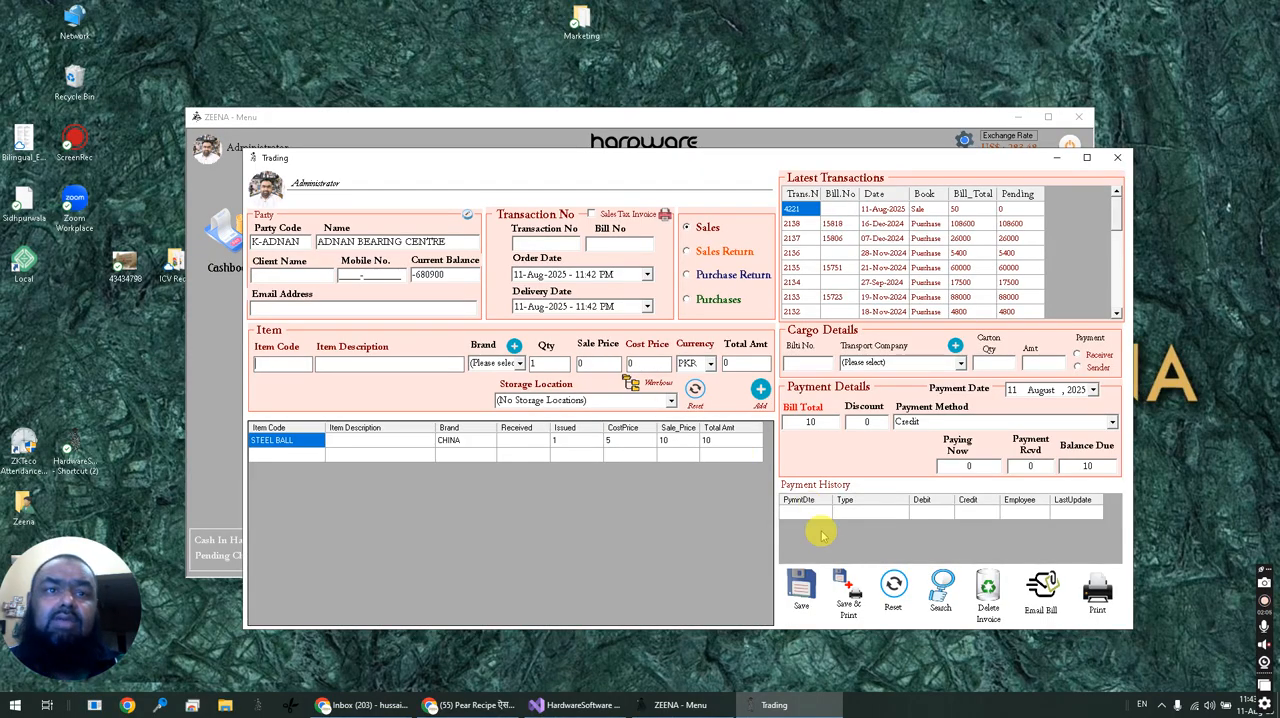
click(801, 582)
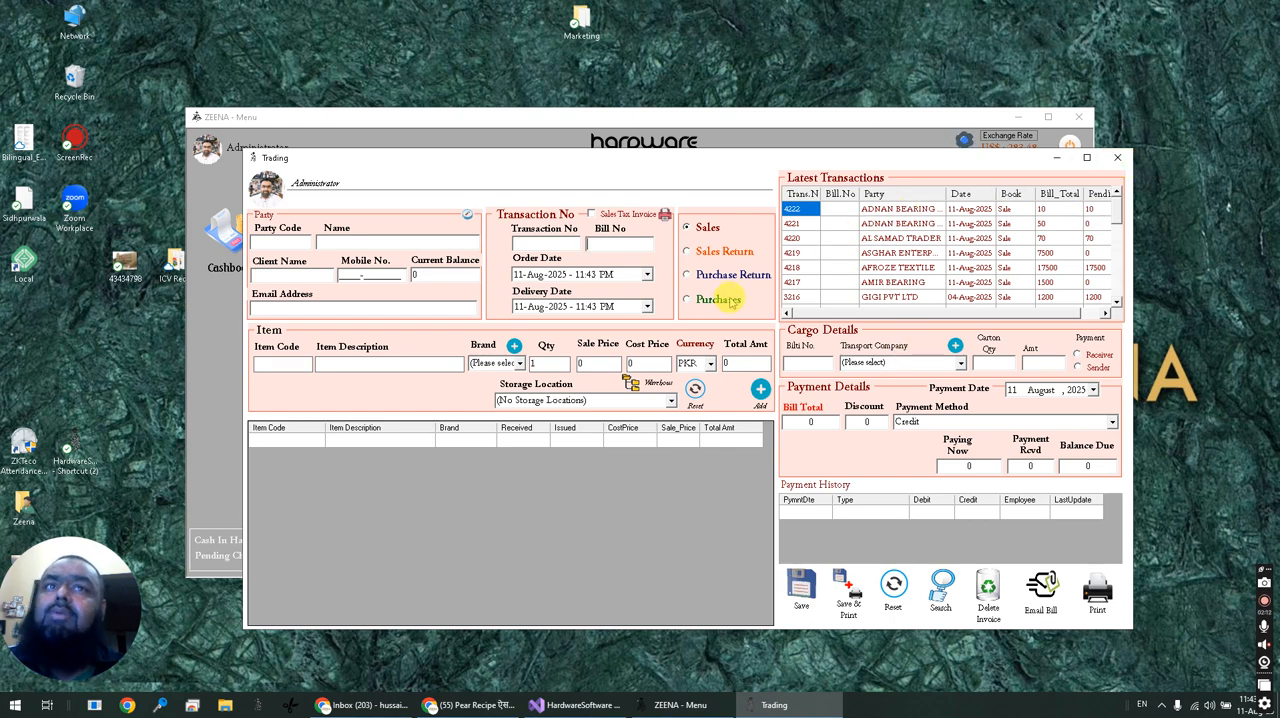
Switch the Trading form to Purchases to view its latest transactions, and close the form.
click(725, 300)
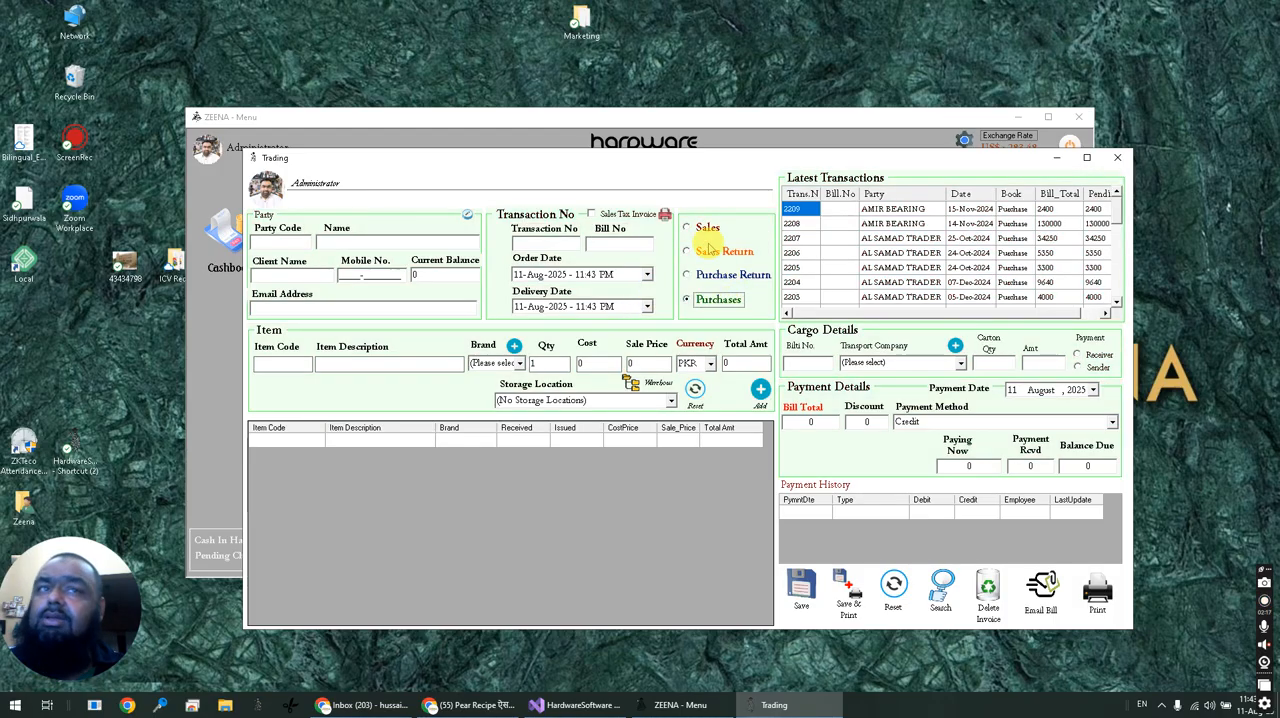
click(1118, 158)
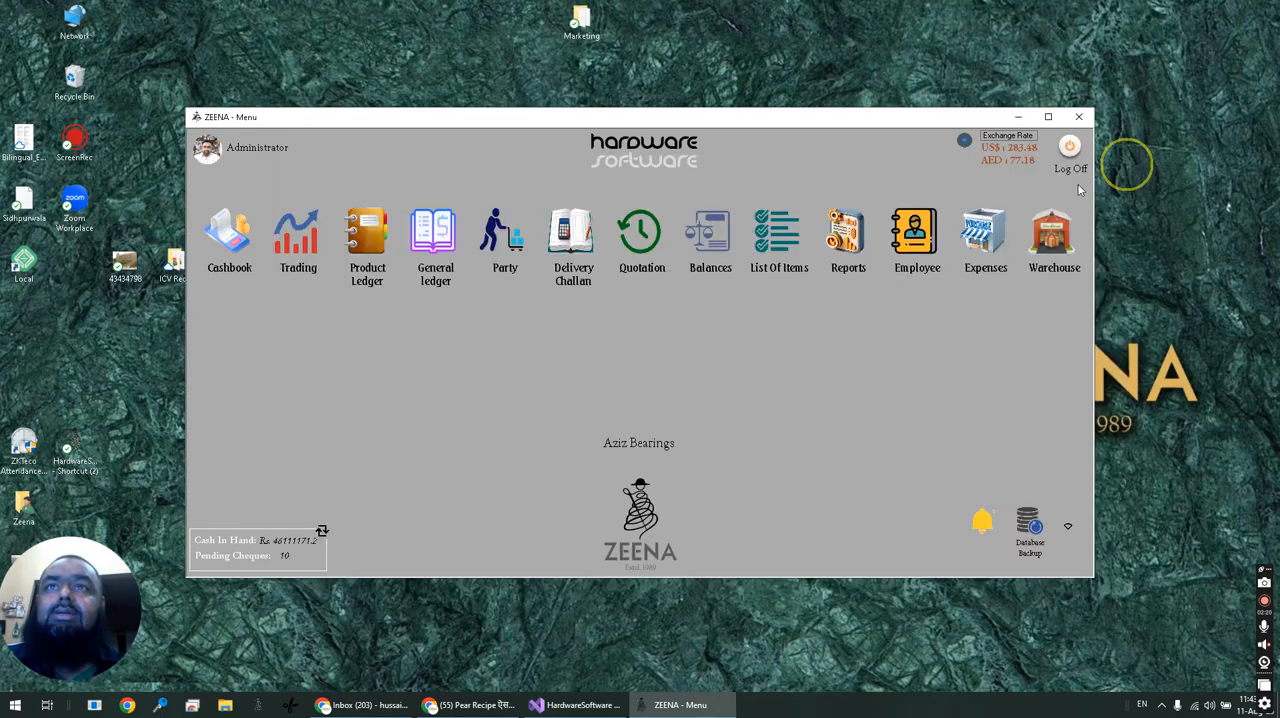
Open the Cashbook and load the fourth party in the list of codes starting with "k-".
click(217, 233)
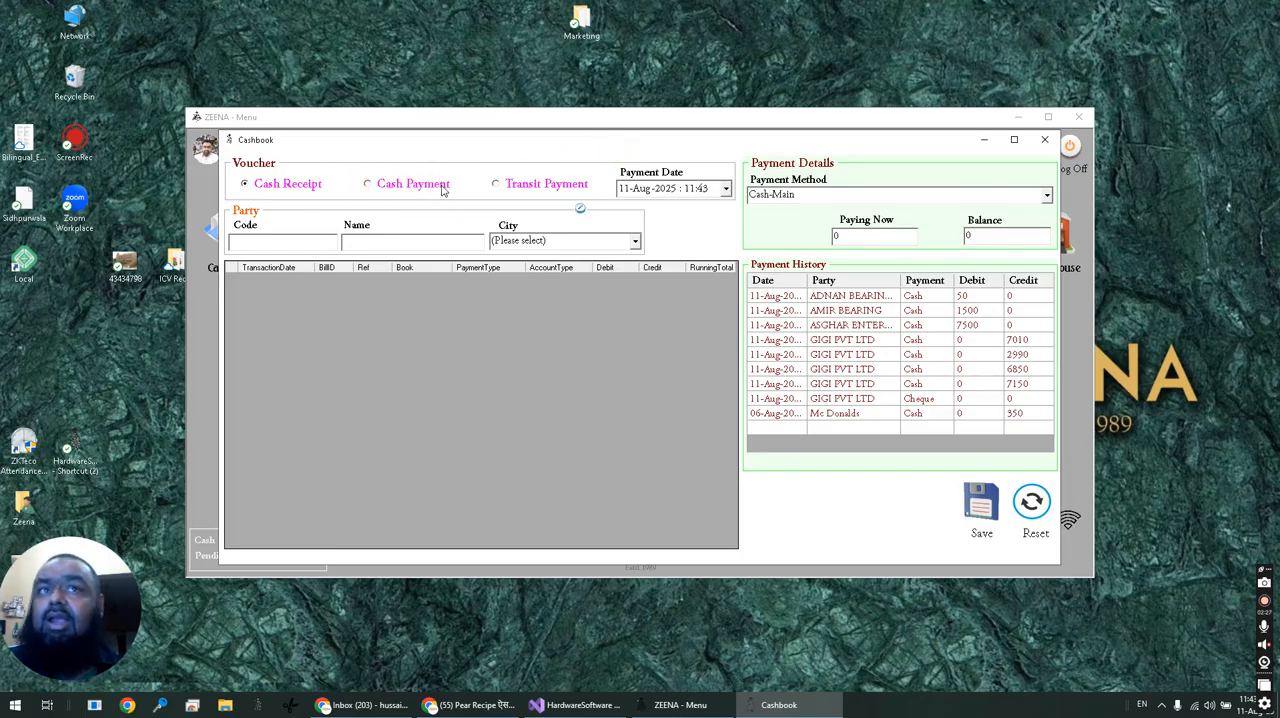
click(296, 237)
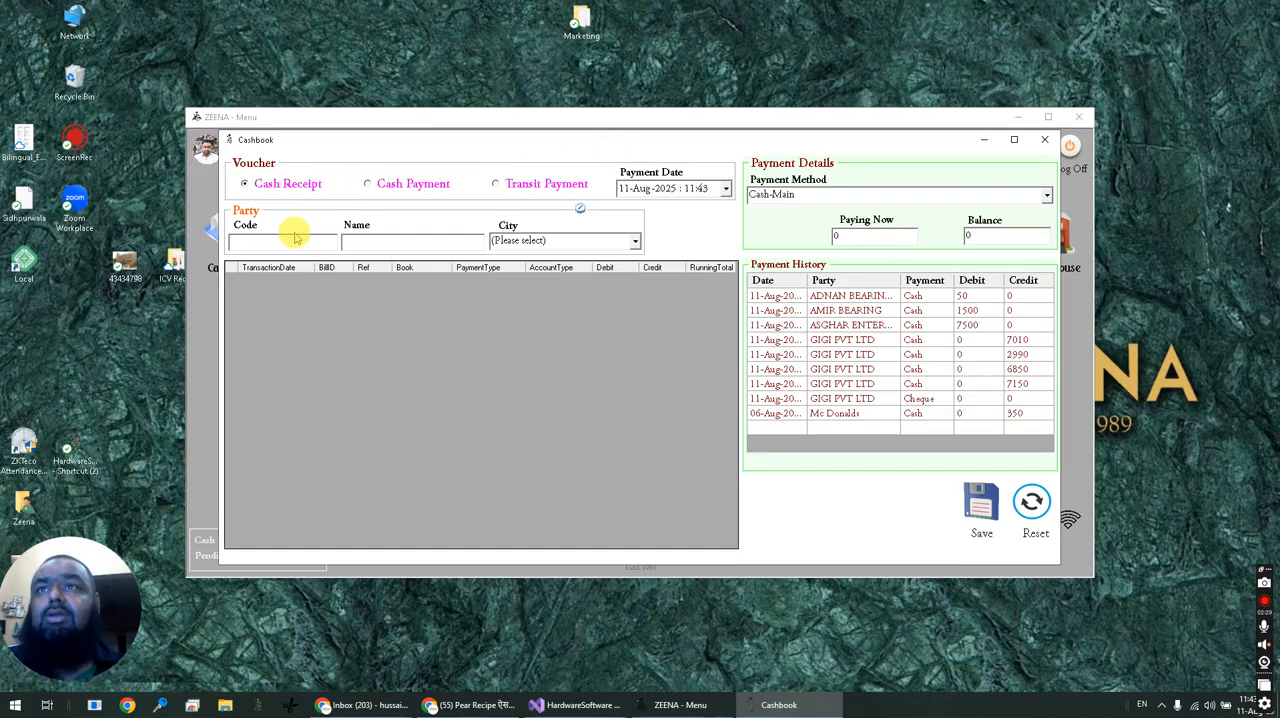
text(k-)
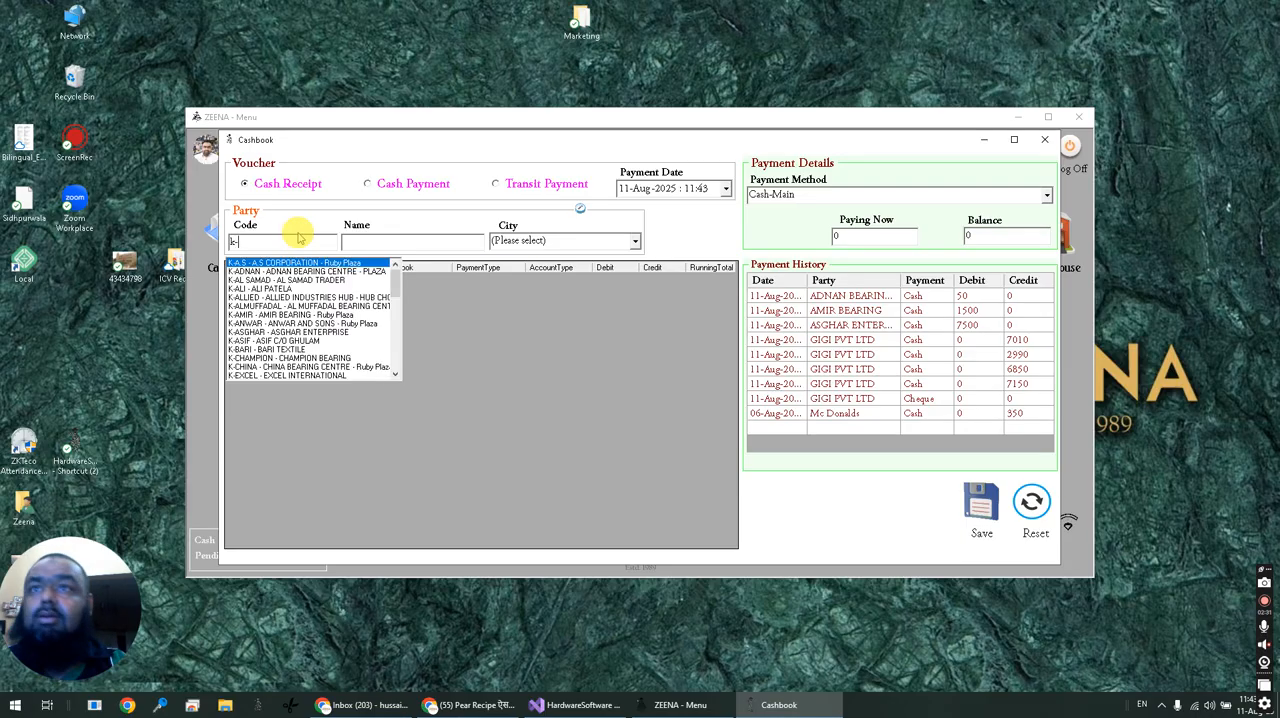
key(Down)
key(Down)
key(Return)
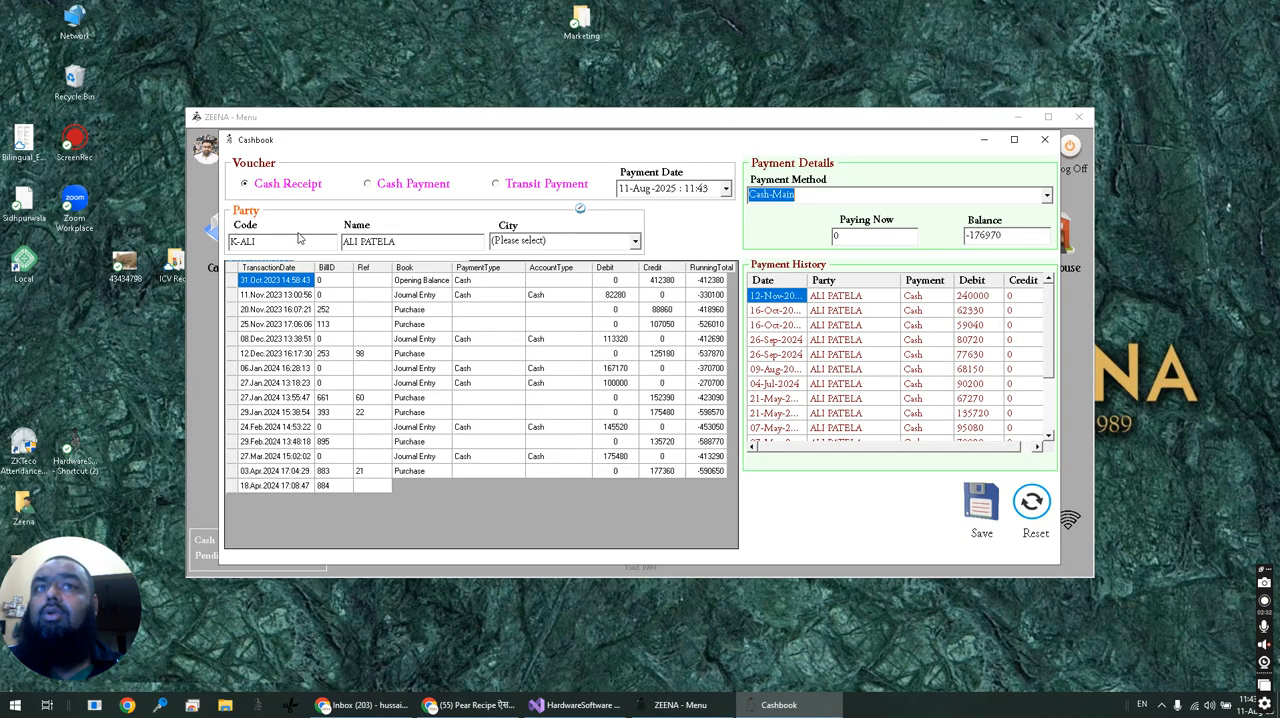
click(437, 257)
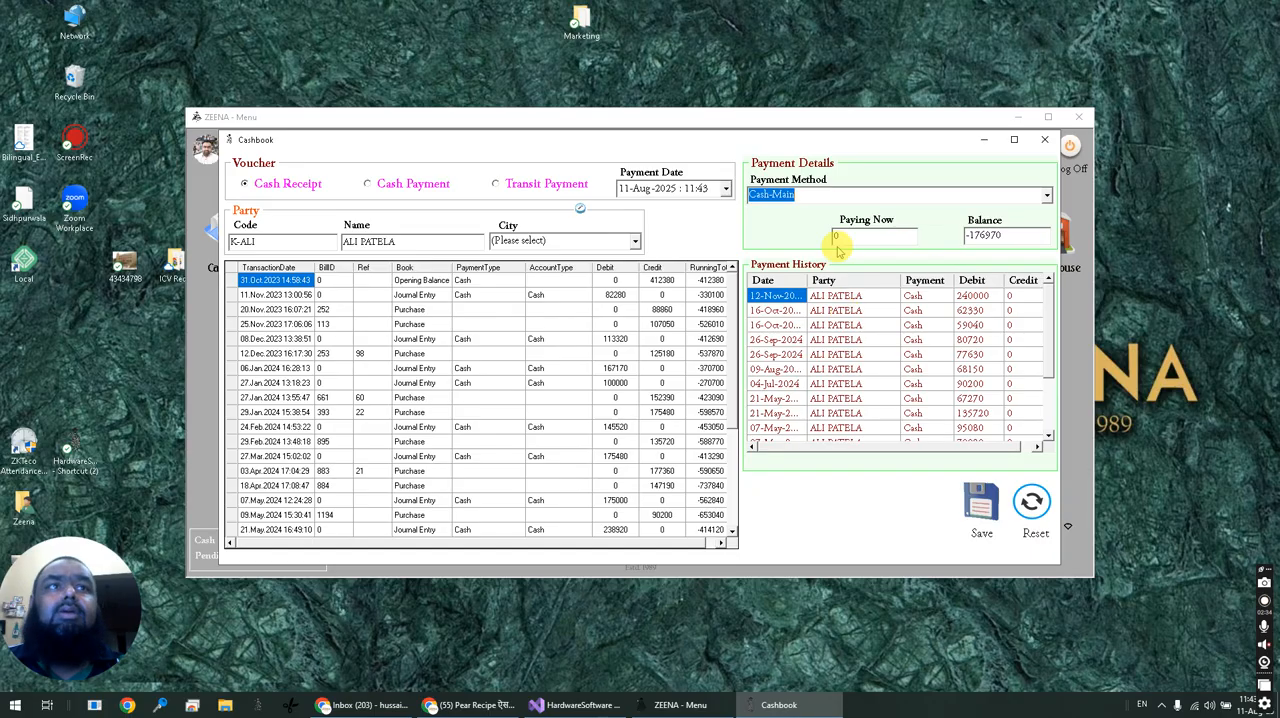
Record a Cash Payment of 176970 from Cash-Main to the loaded party and check the latest entries in its ledger.
click(425, 184)
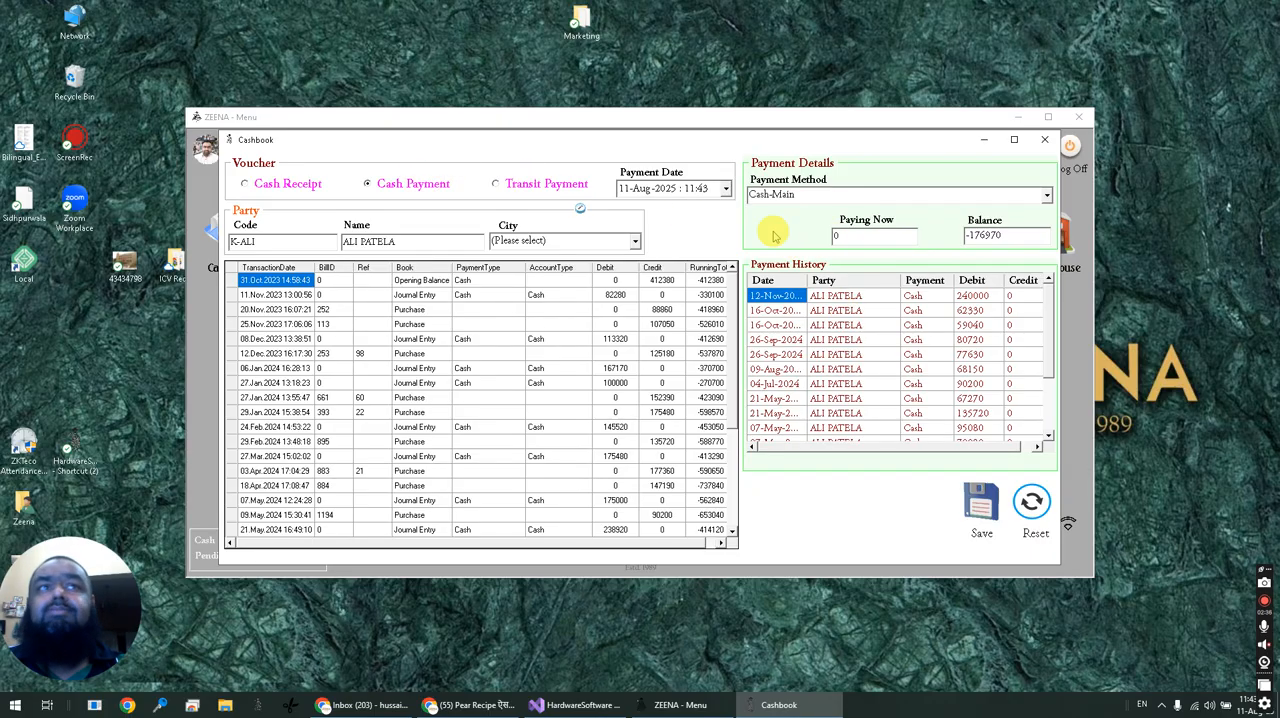
double_click(859, 237)
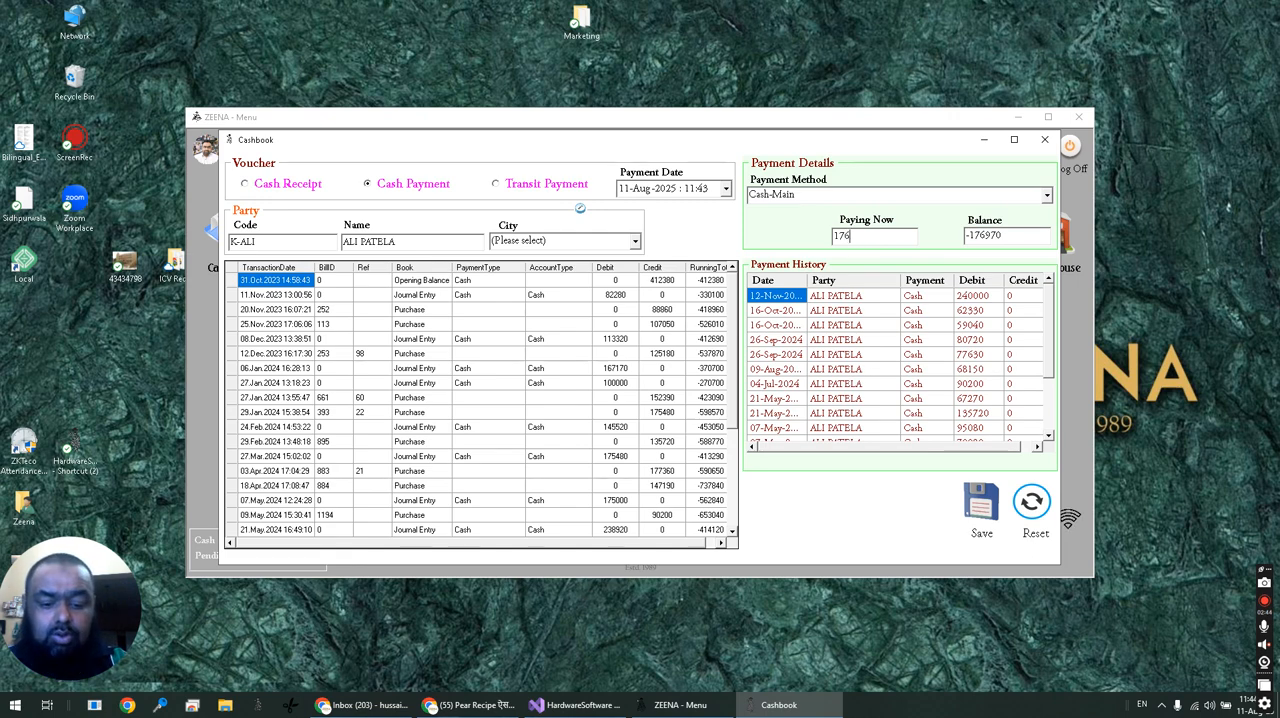
key(Return)
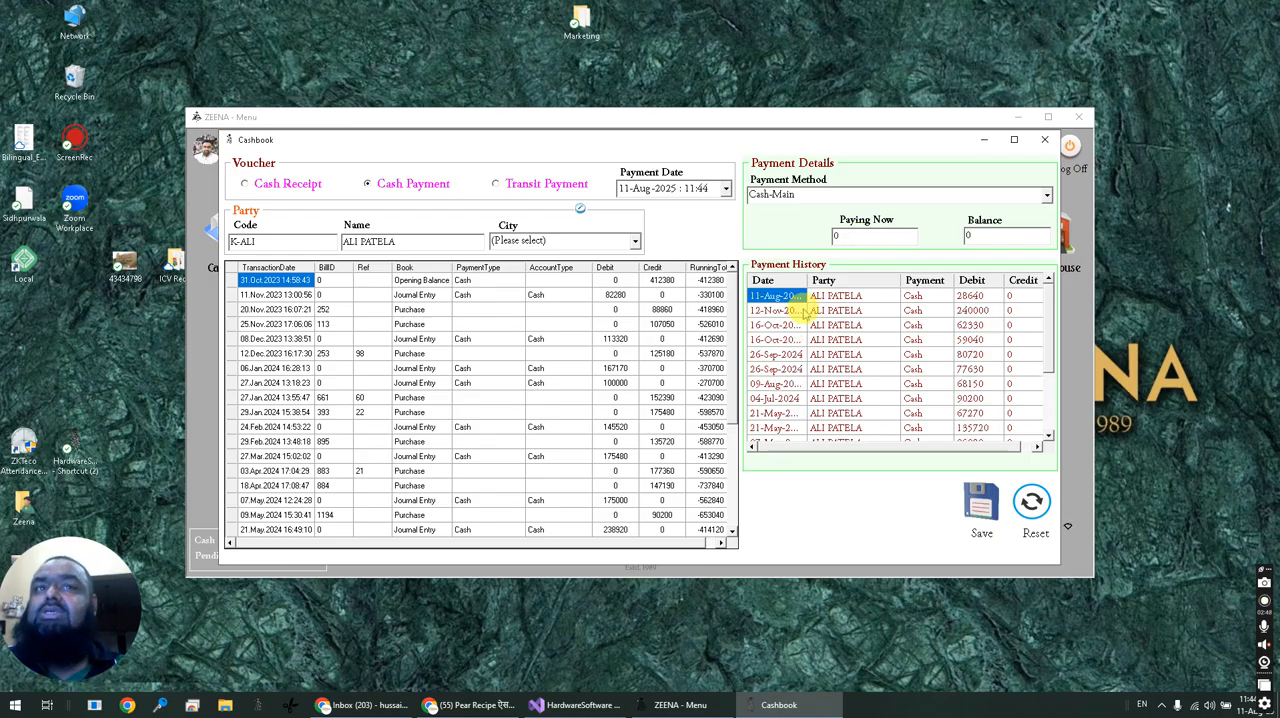
drag(729, 334, 731, 535)
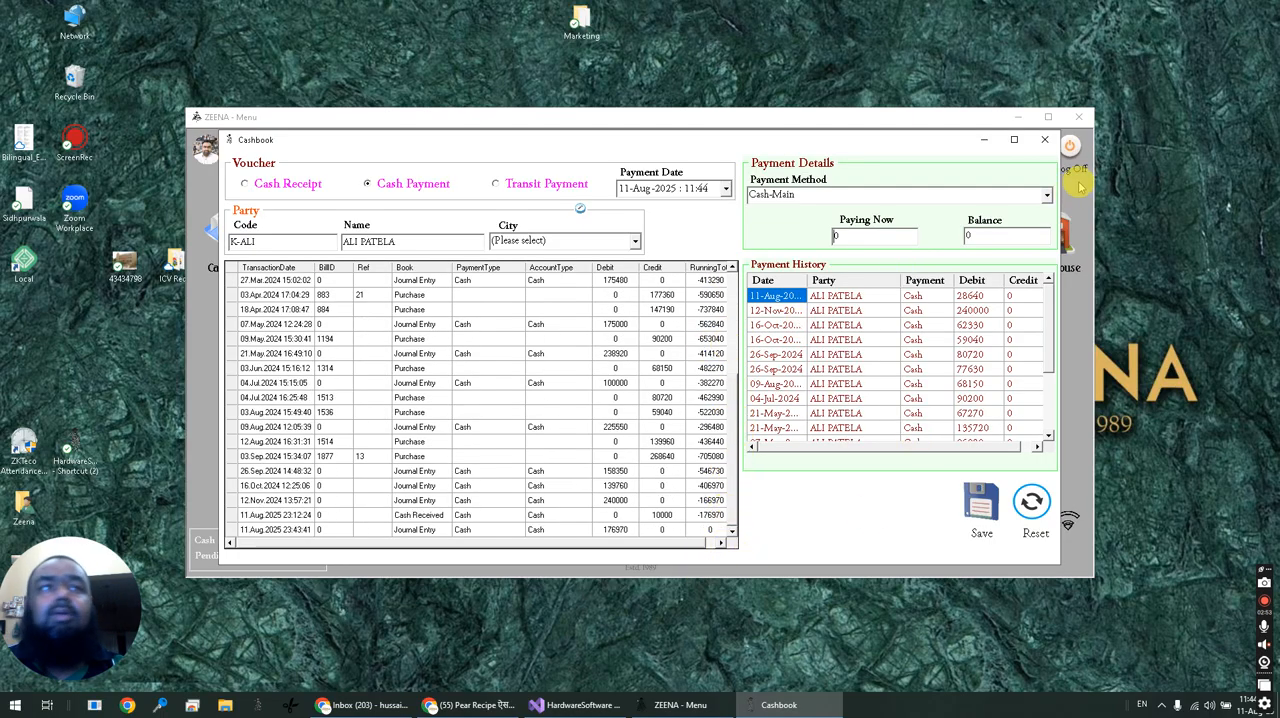
Close the Cashbook and load item IR20X24X20 of brand CHINA in the Product Ledger.
click(1044, 140)
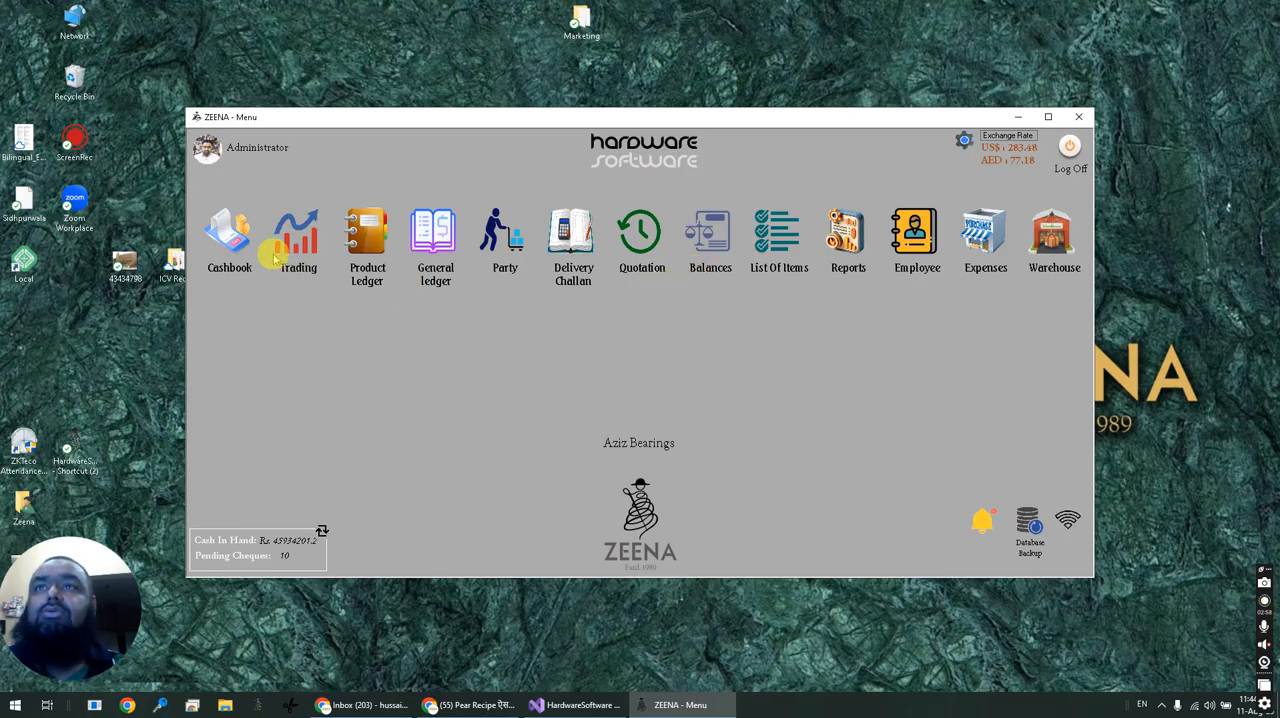
click(368, 288)
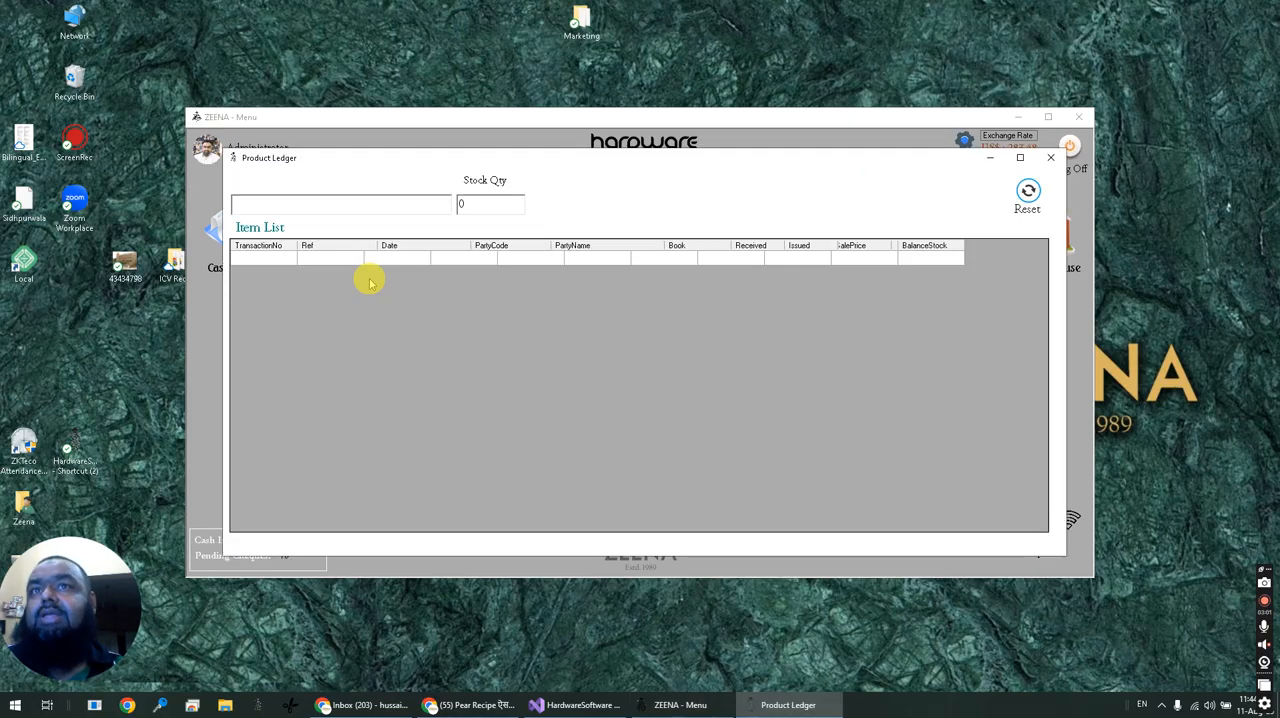
text(a)
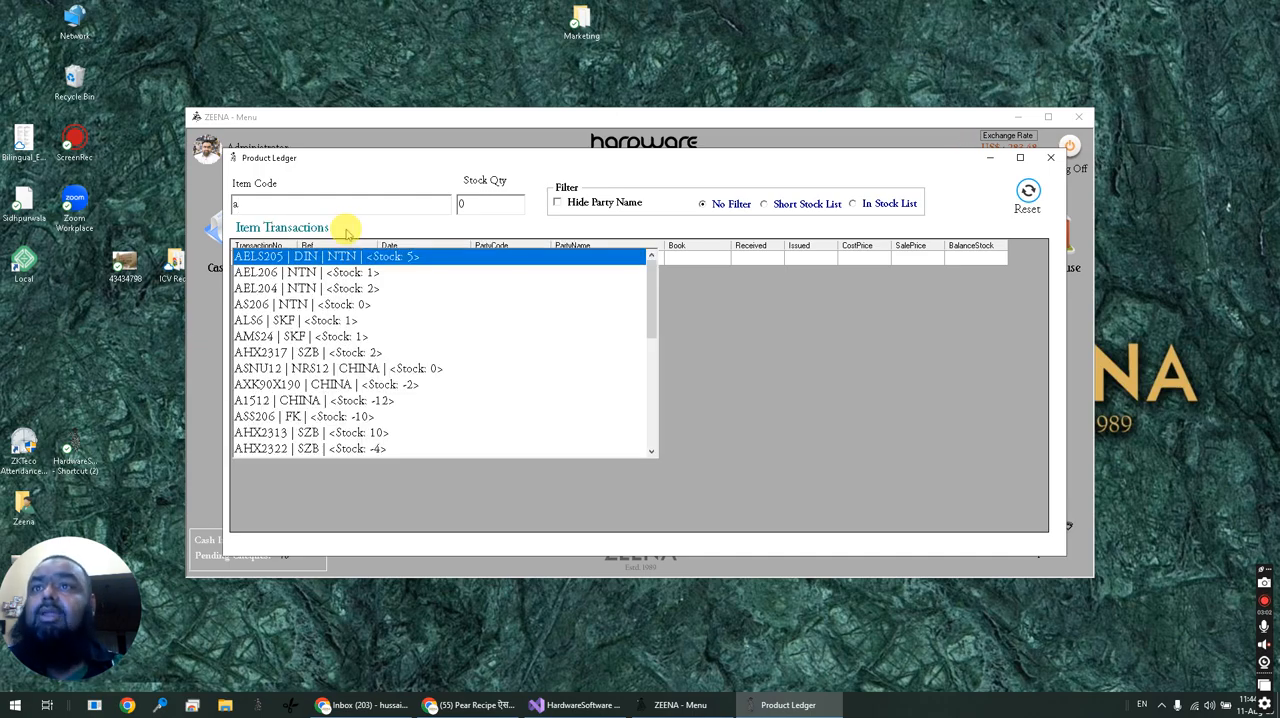
key(BackSpace)
text(i)
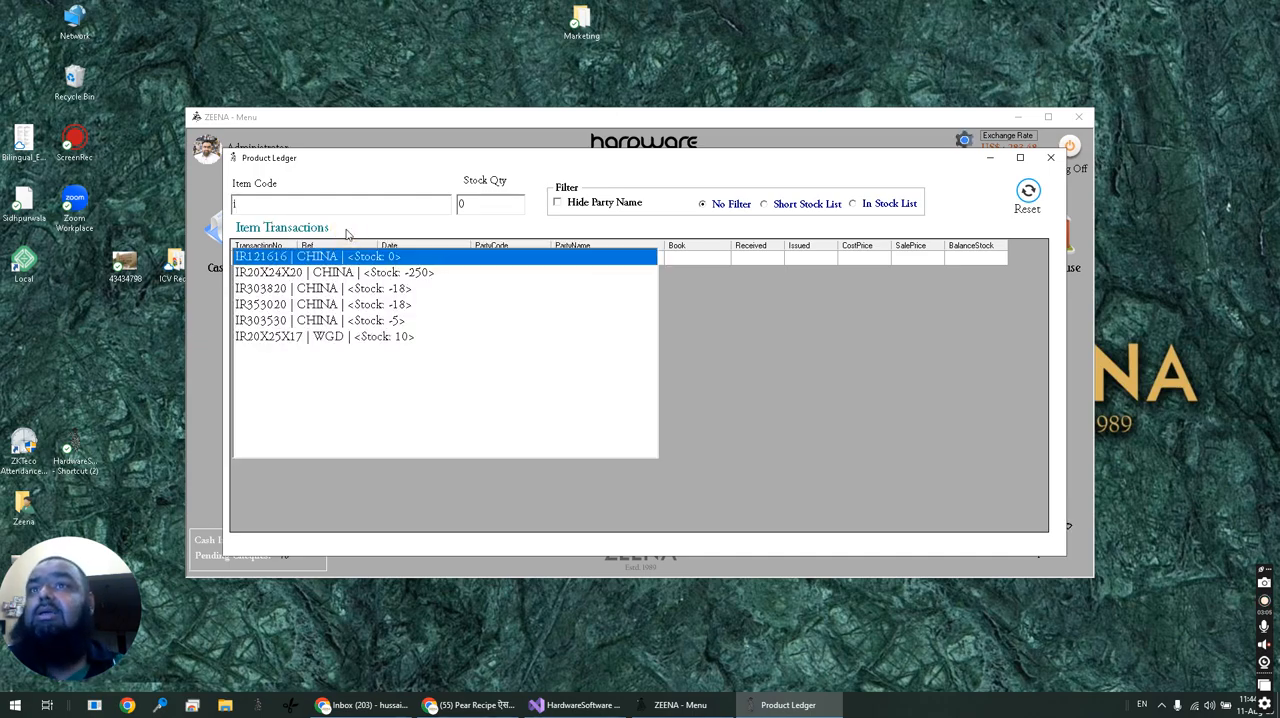
key(Down)
key(Return)
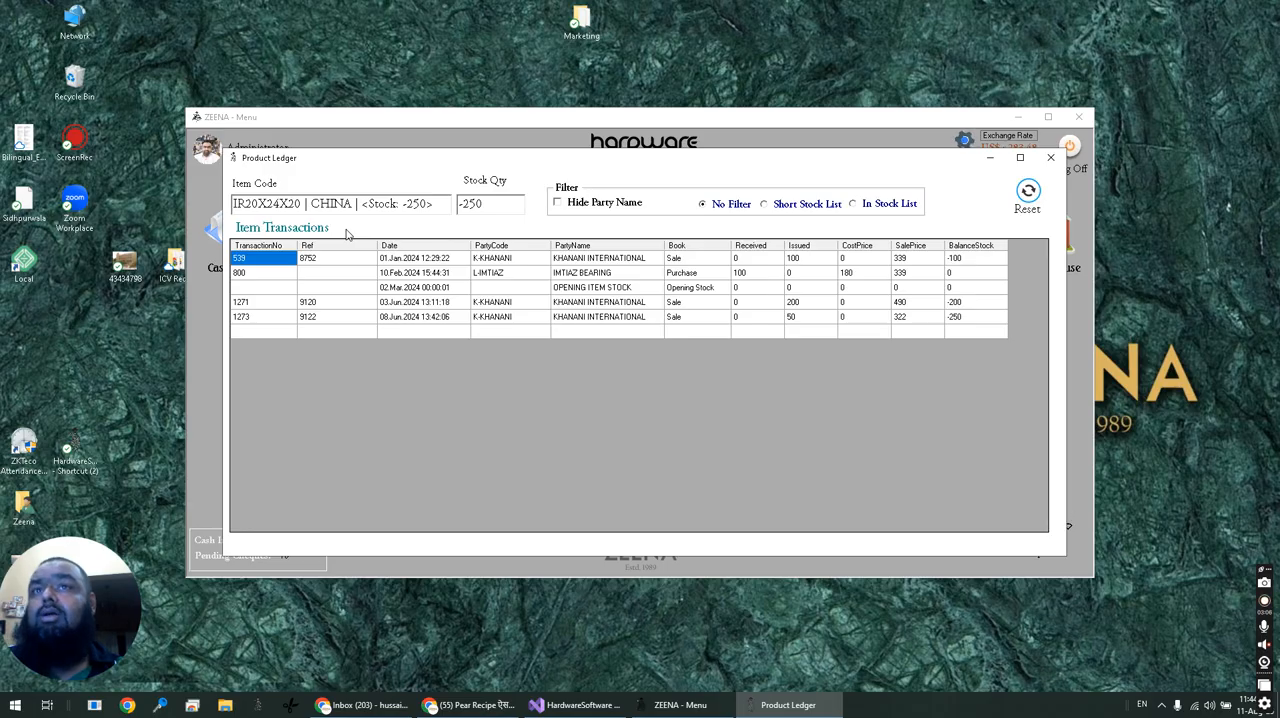
Examine the party of the first sale and the purchase entry in the item's transactions, and close the Product Ledger.
click(488, 259)
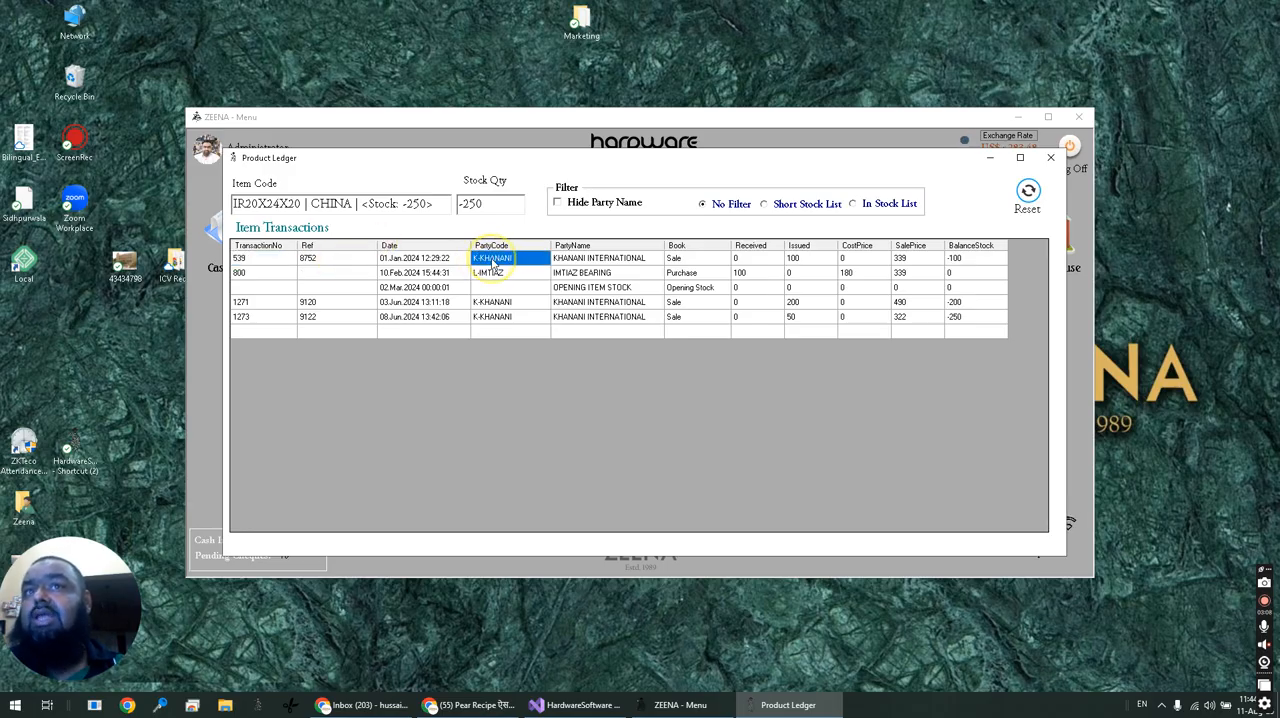
click(692, 273)
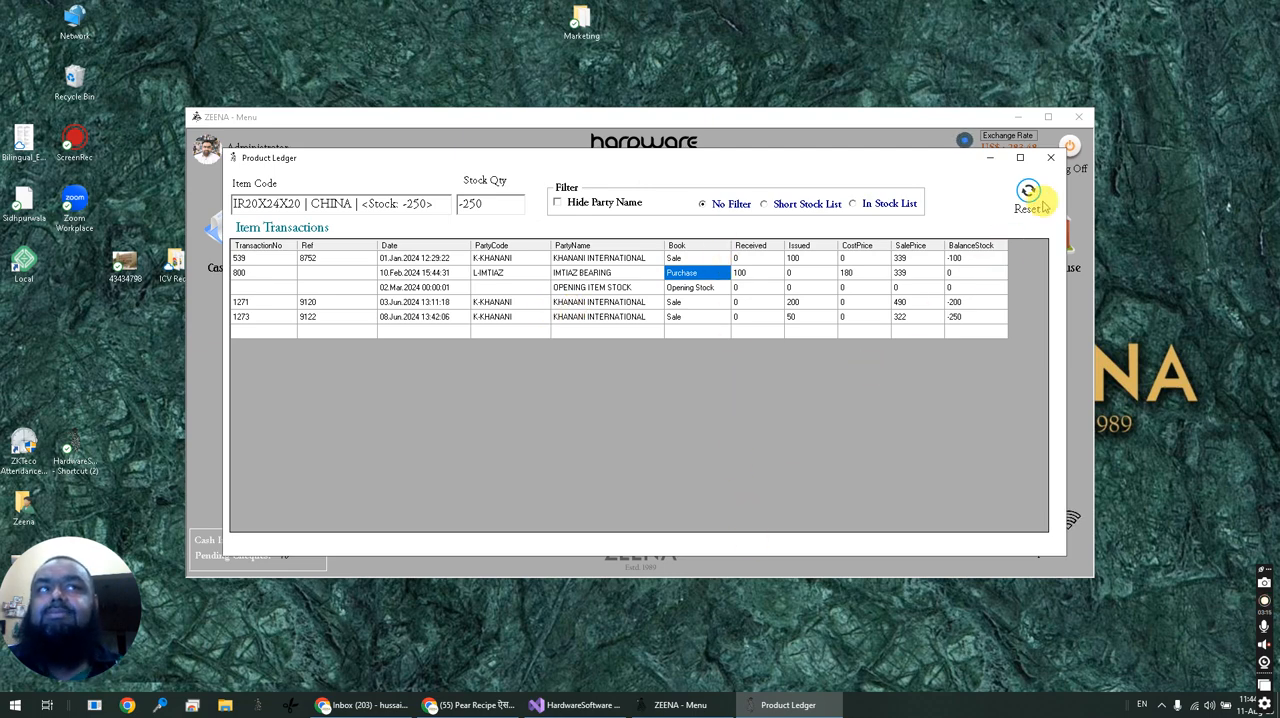
click(1050, 157)
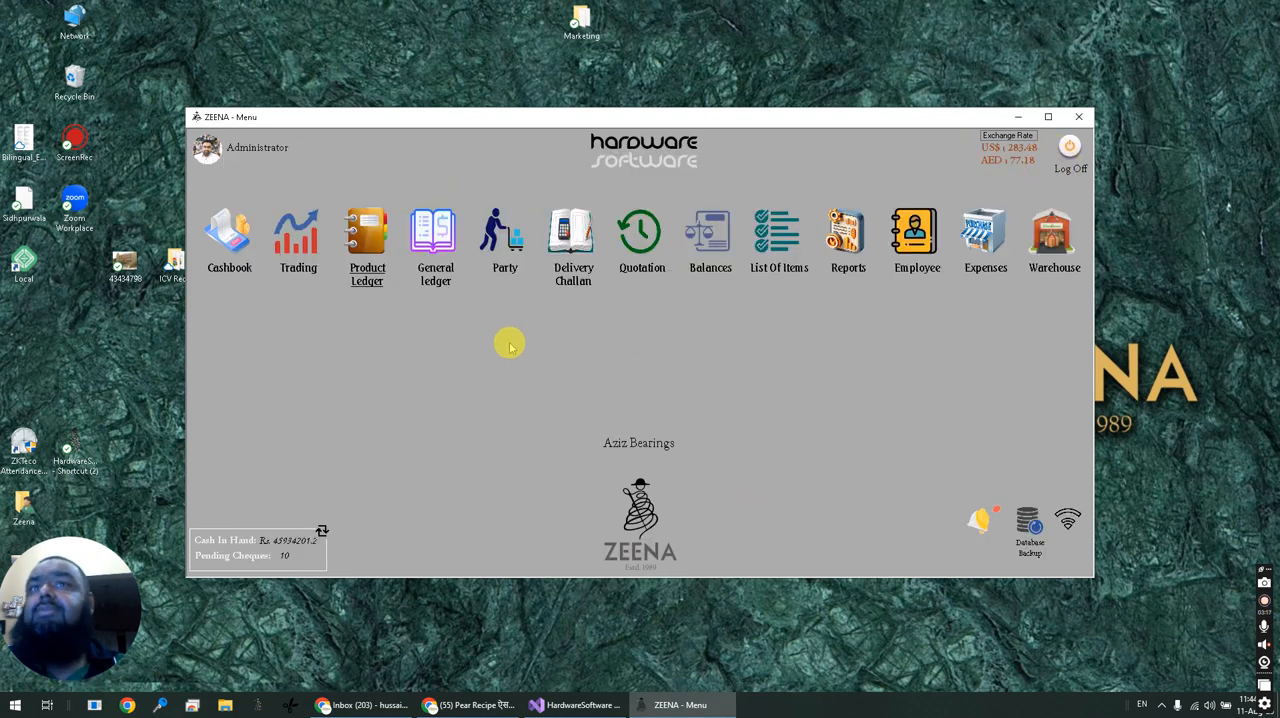
Open Balances, list the debit and credit balances of All Parties through to the end, and close the form.
click(705, 238)
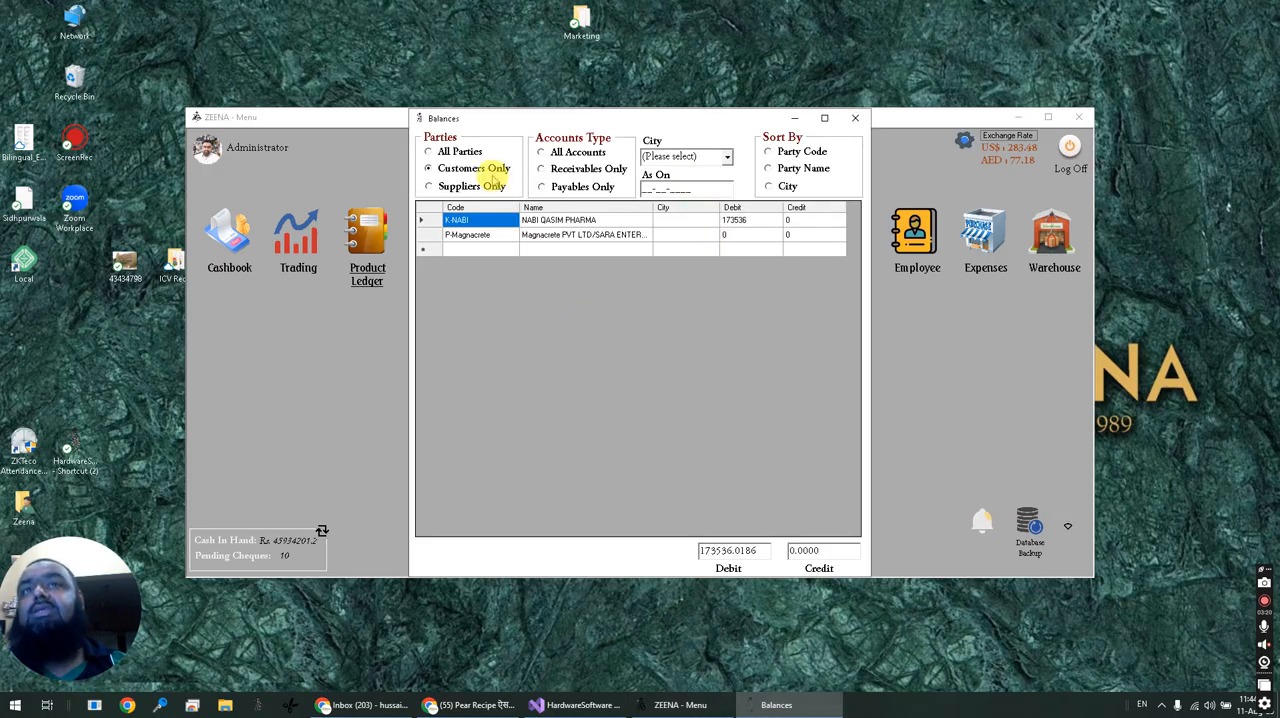
click(430, 152)
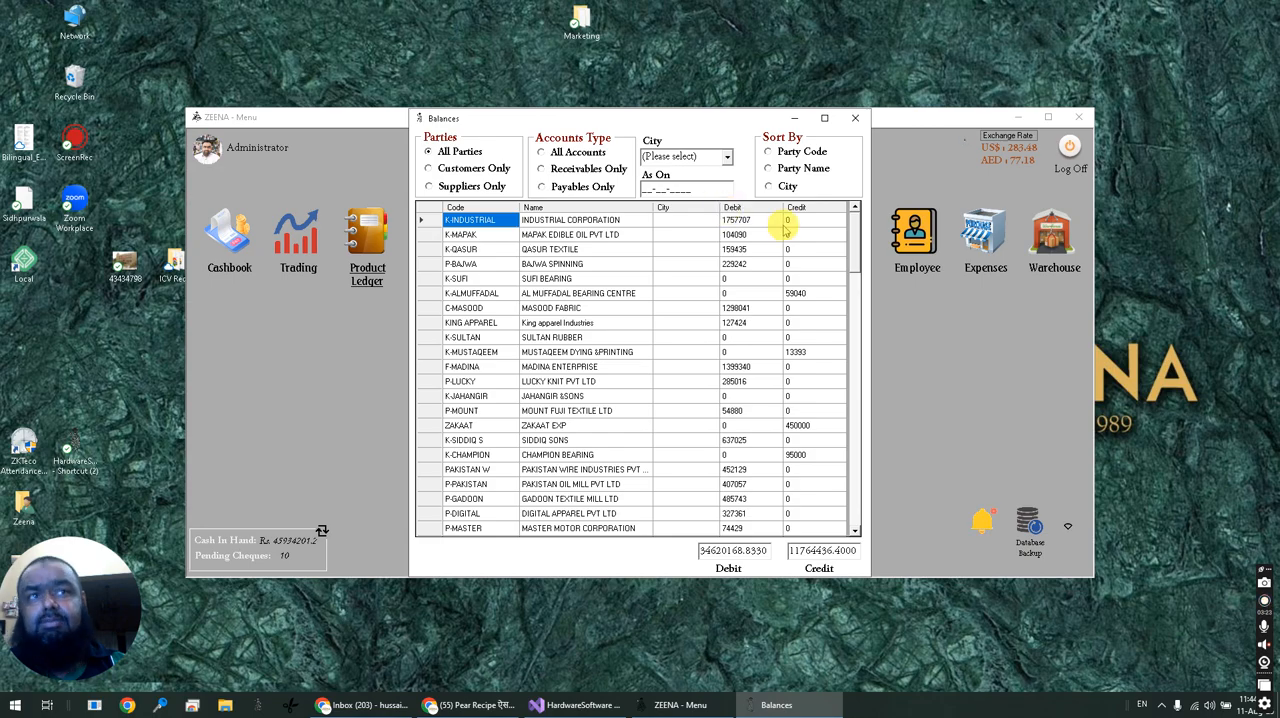
drag(860, 236, 889, 528)
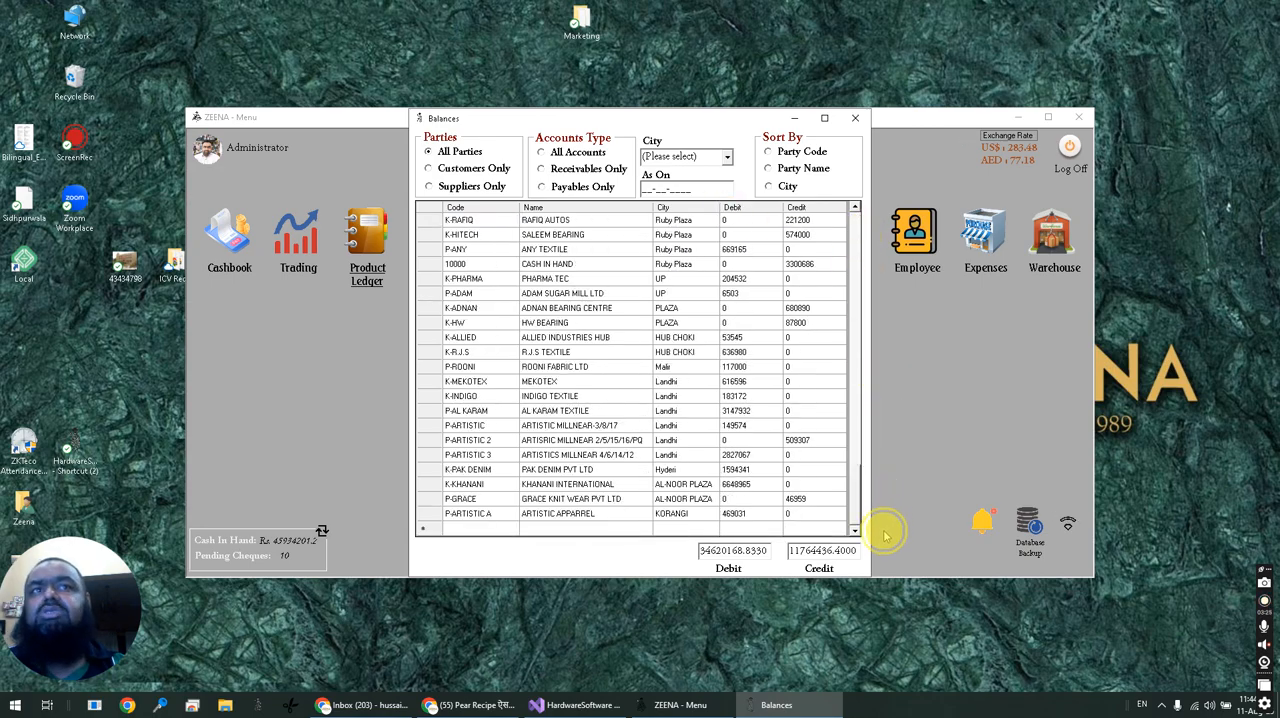
drag(907, 400, 886, 202)
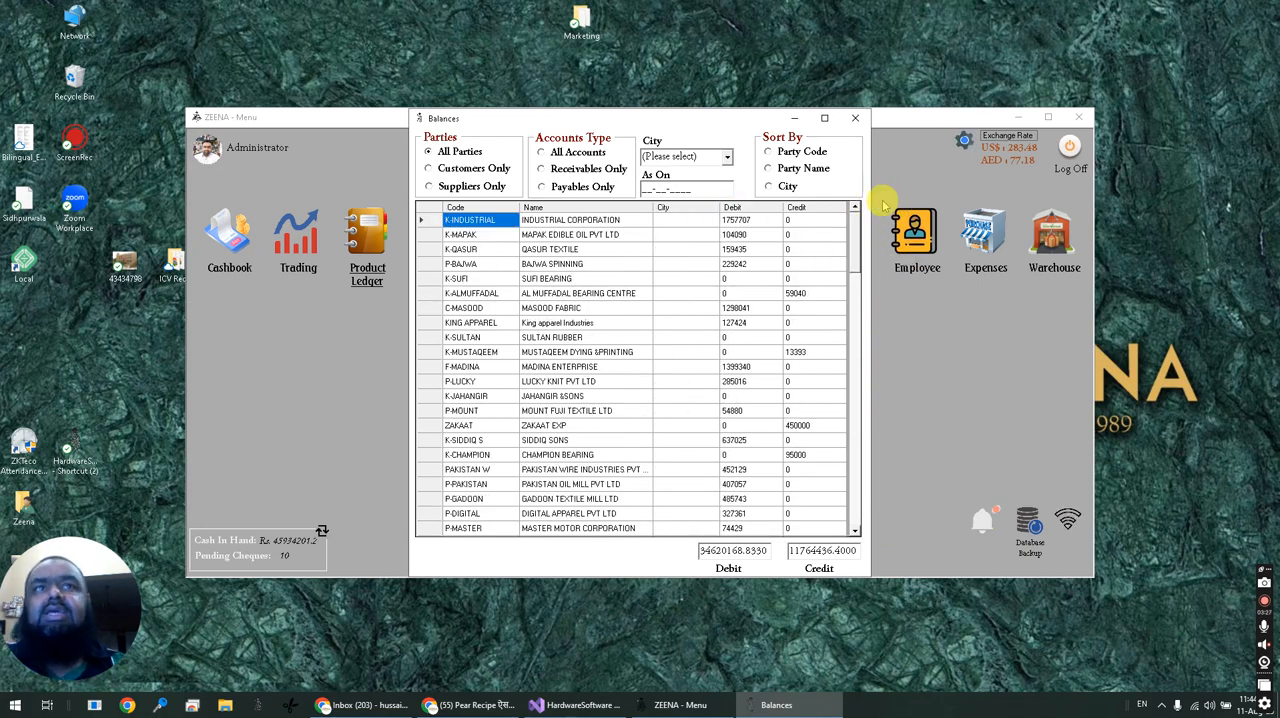
click(855, 118)
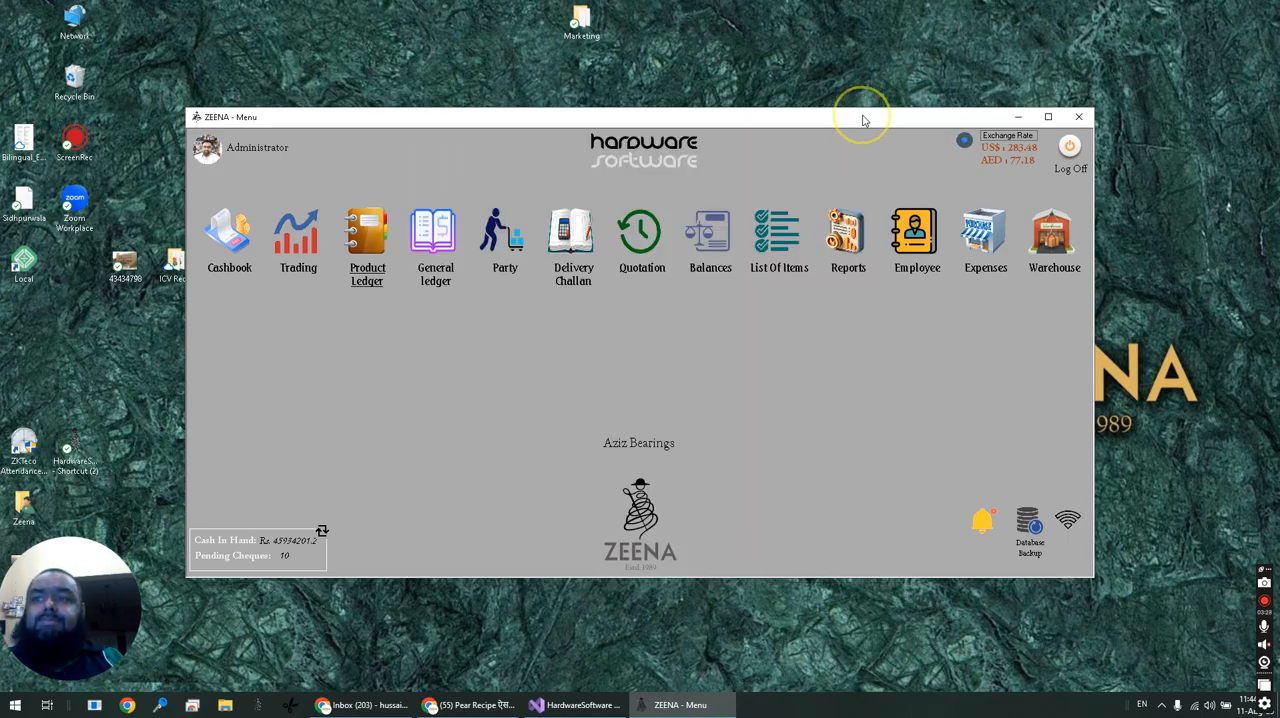
Show Purchases for Last Year in the Sale & Purchase Report, select the FAG 6306ZZ entry, and close the report.
click(840, 238)
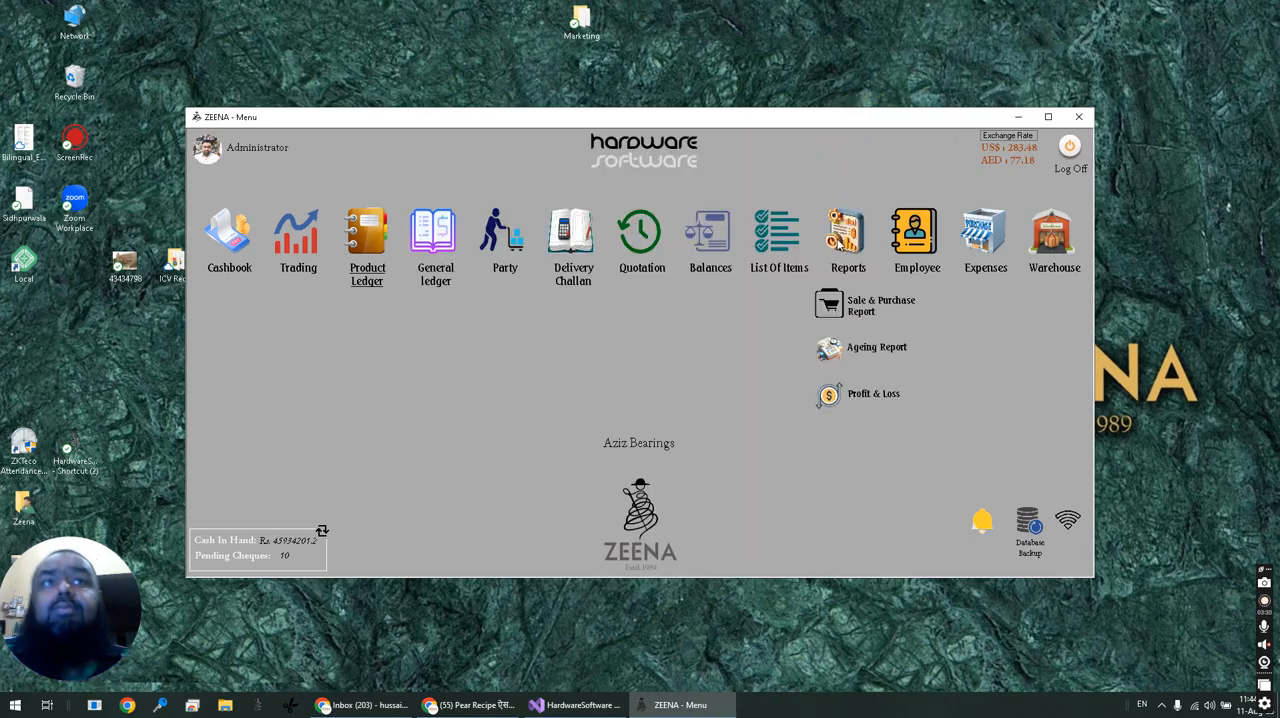
click(869, 313)
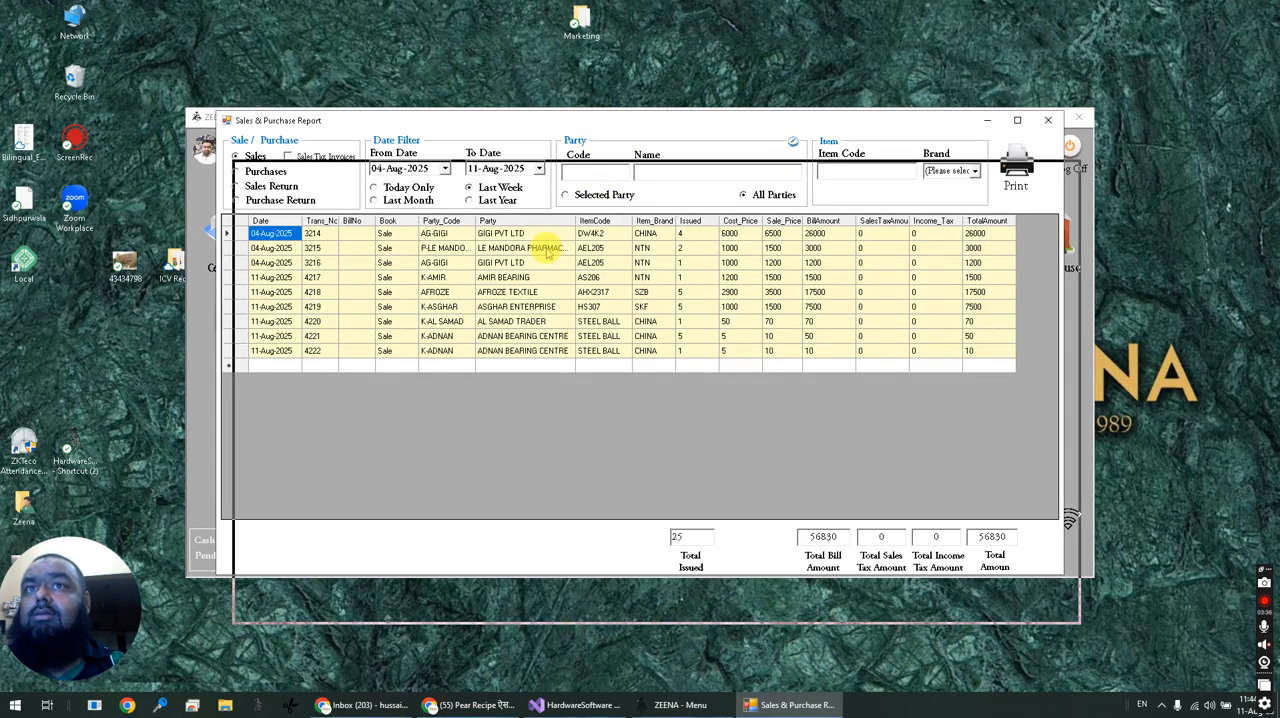
click(514, 250)
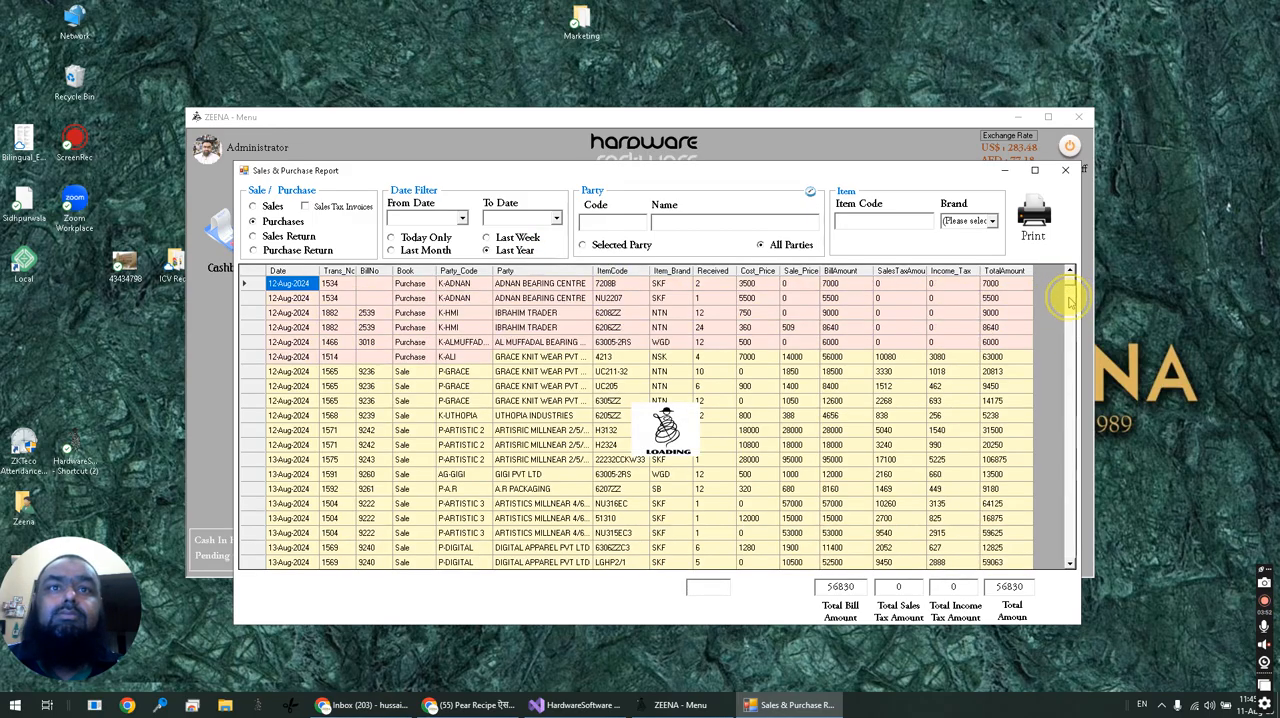
click(259, 360)
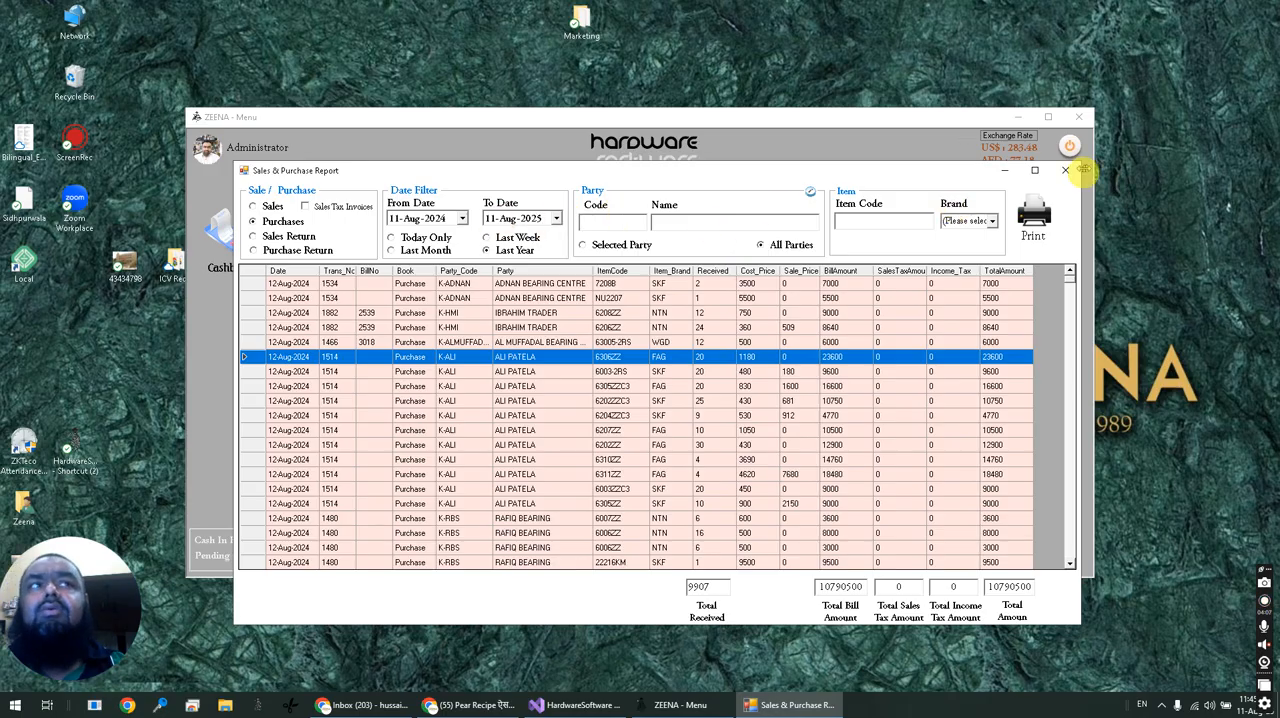
click(1066, 172)
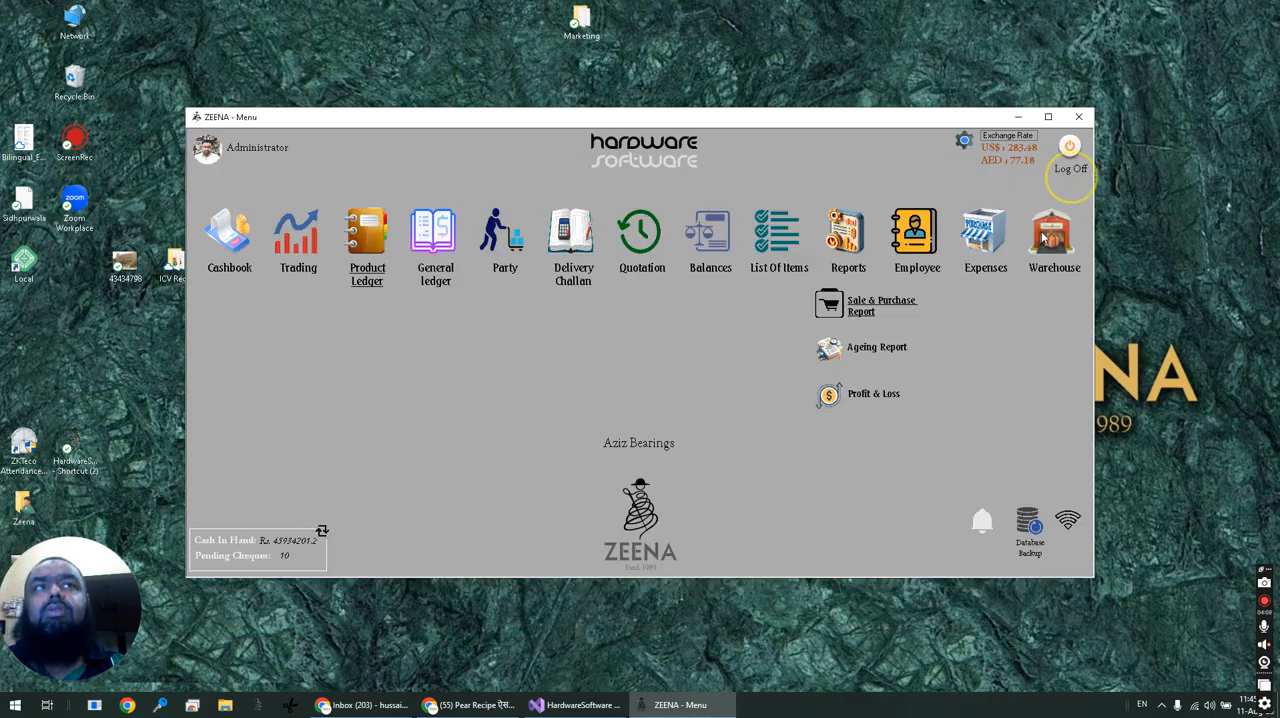
Open the Ageing Report, sort it by Current and by 30Days, and close it.
click(857, 345)
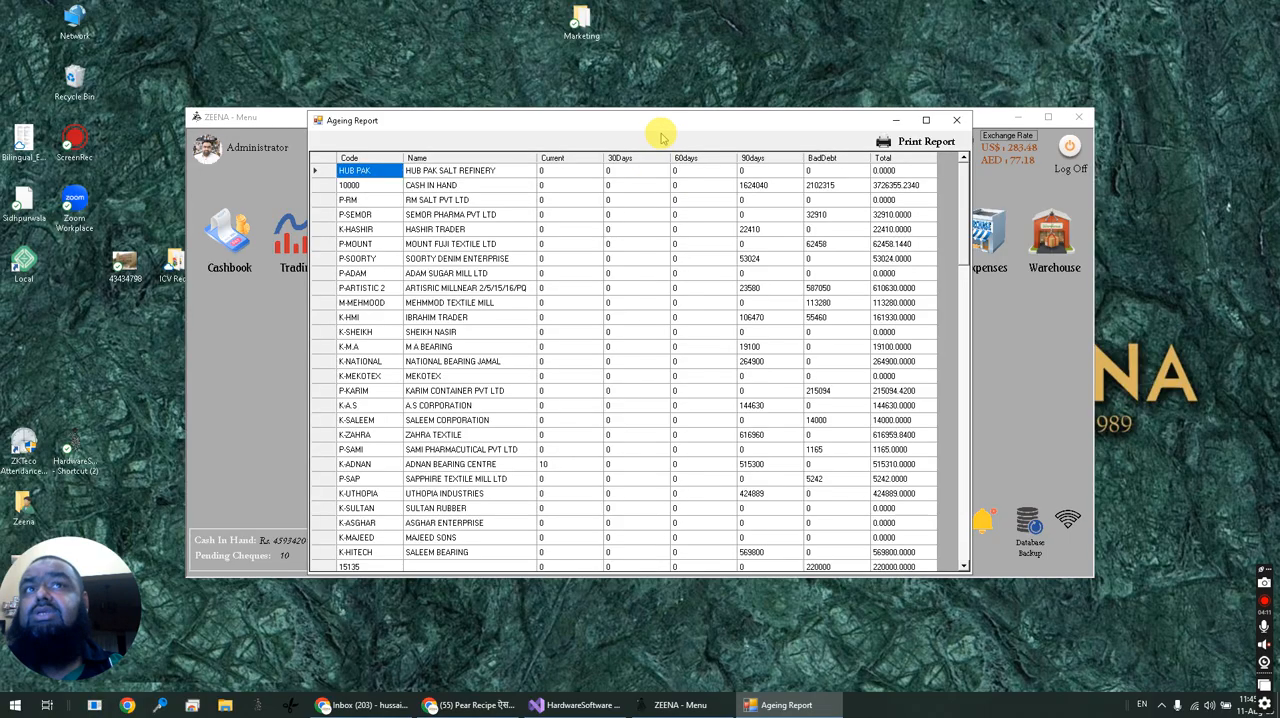
drag(660, 128, 668, 181)
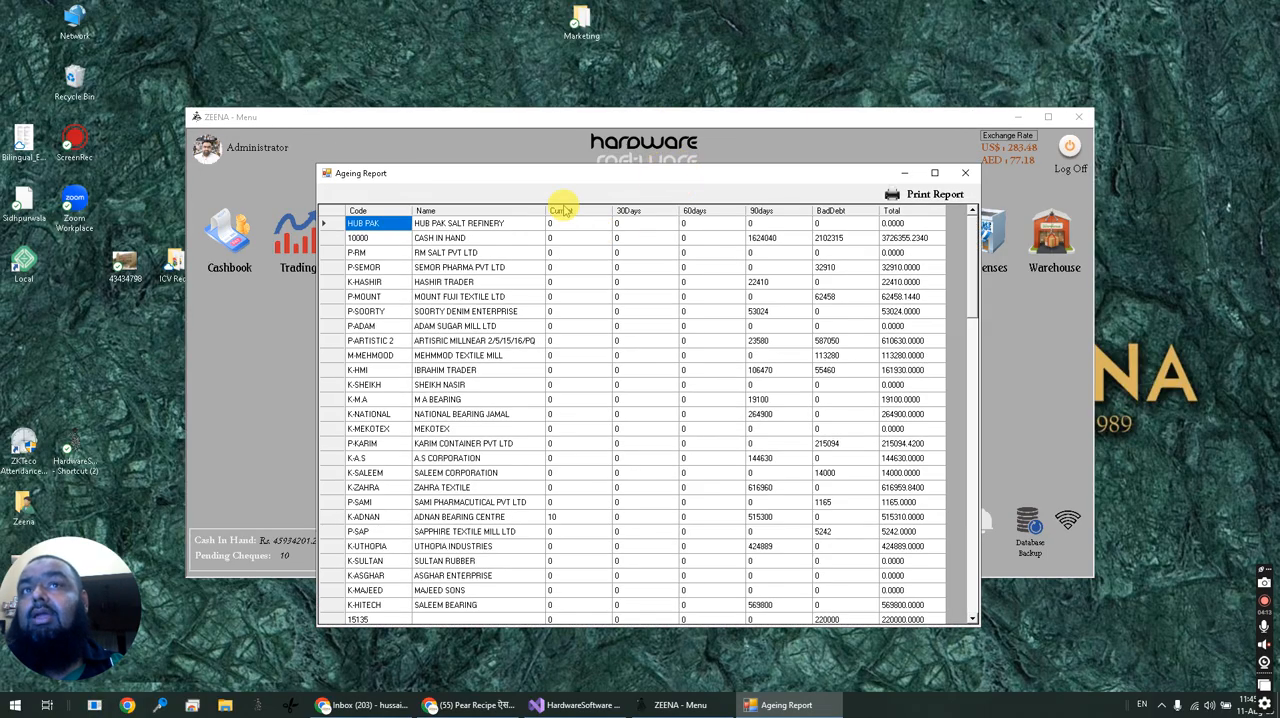
click(562, 211)
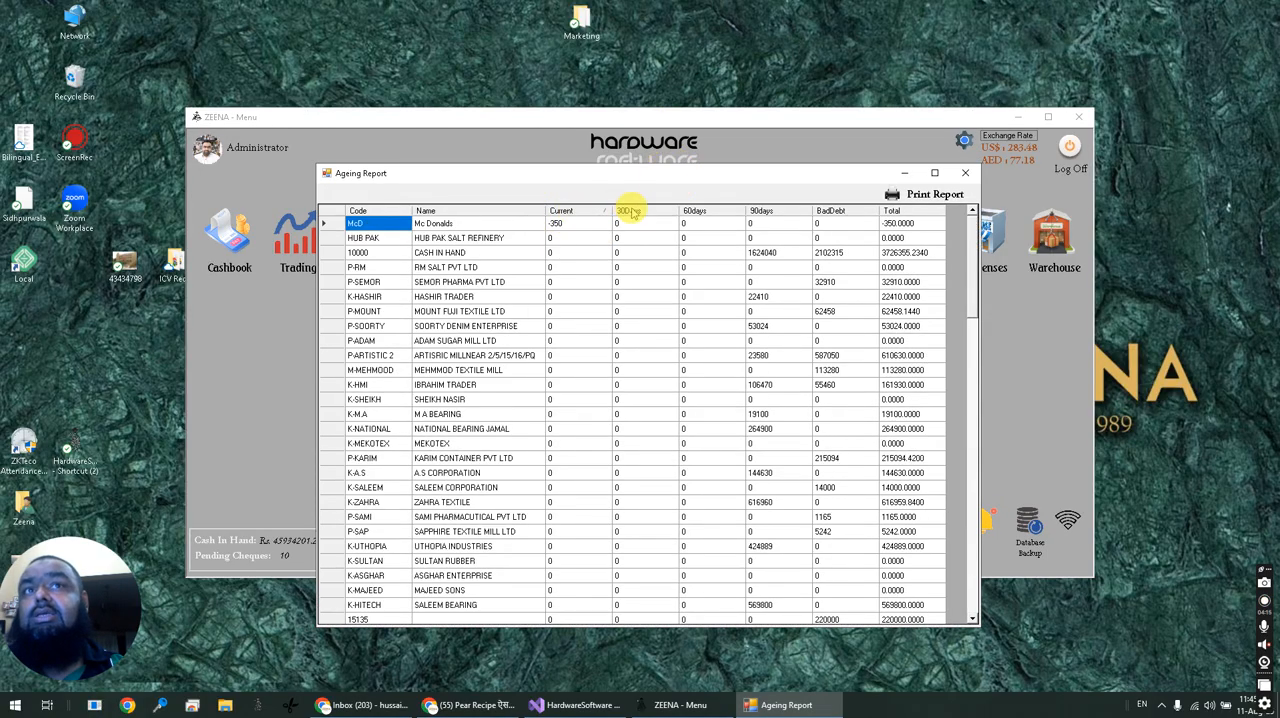
click(630, 212)
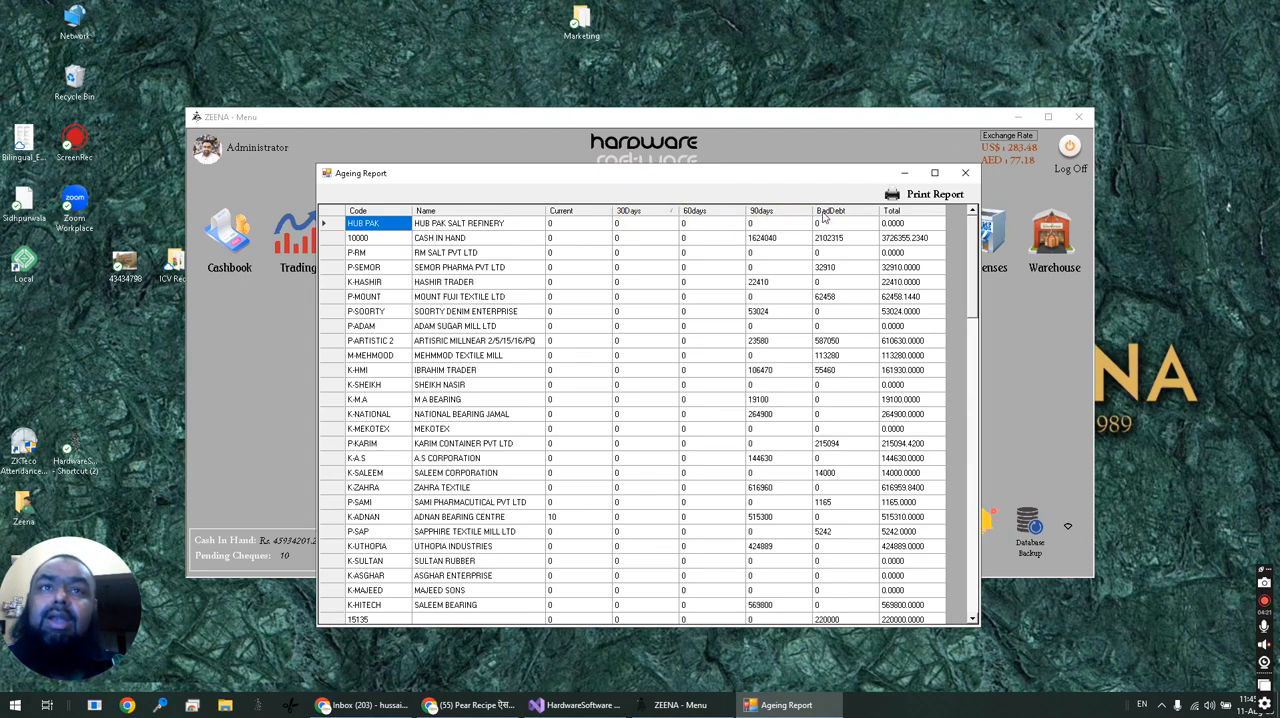
click(965, 173)
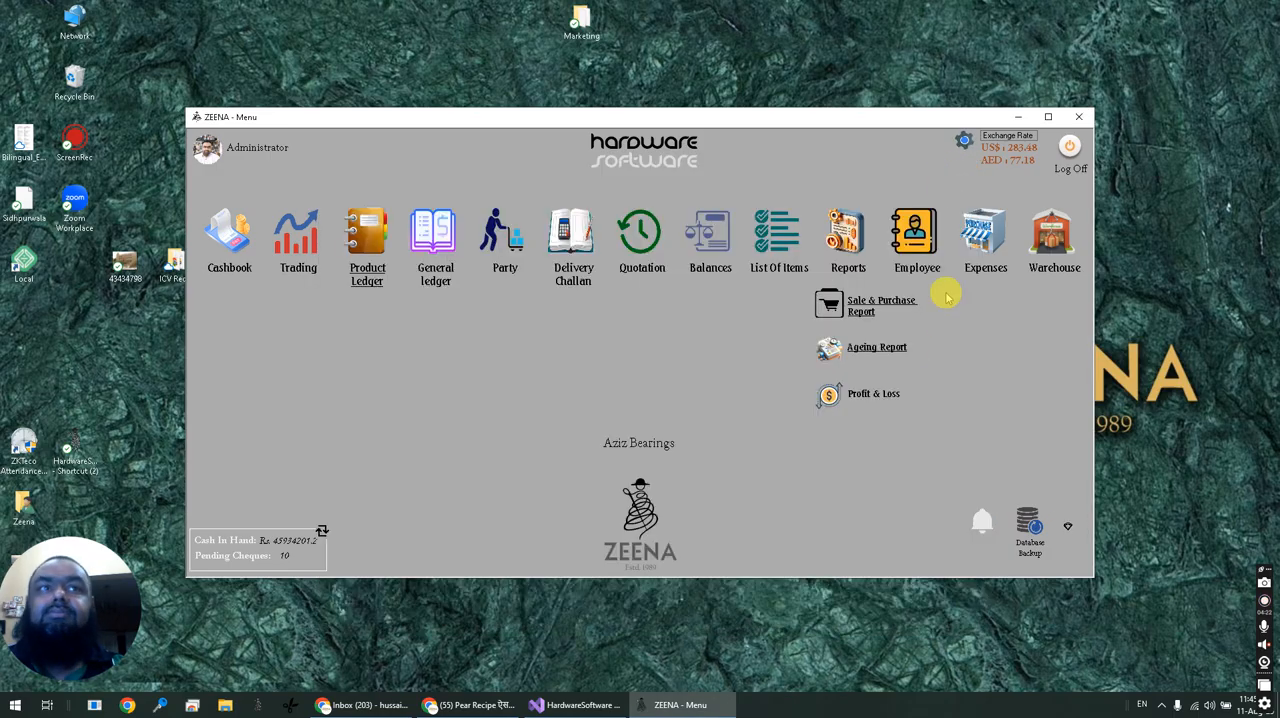
Open the Profit & Loss statement, review its monthly purchase, expense and sale figures, and close it.
click(873, 398)
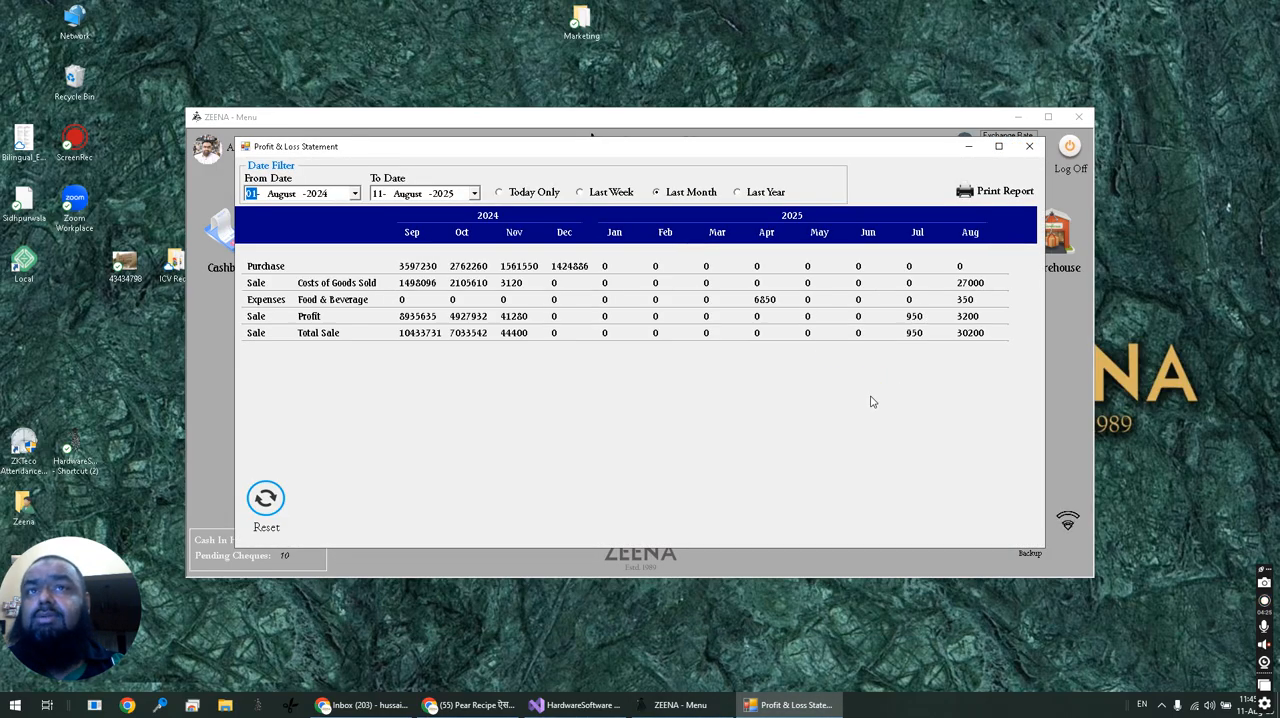
drag(636, 155, 646, 201)
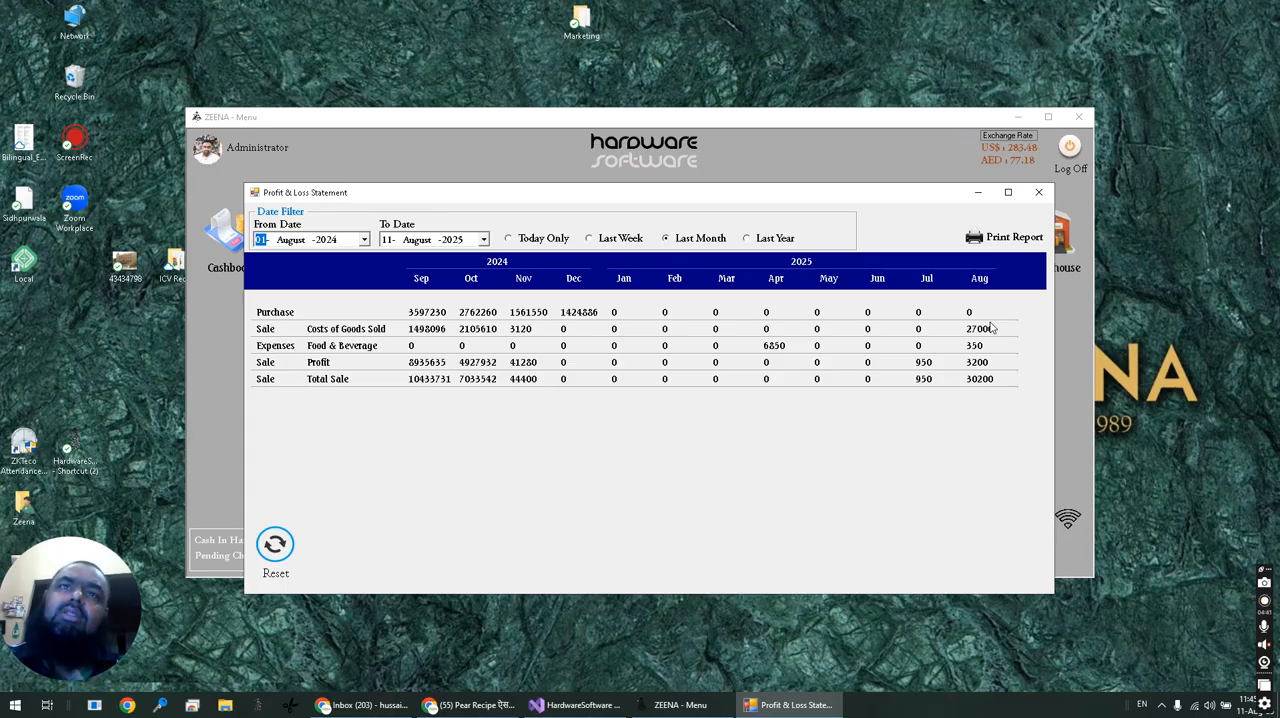
click(1037, 192)
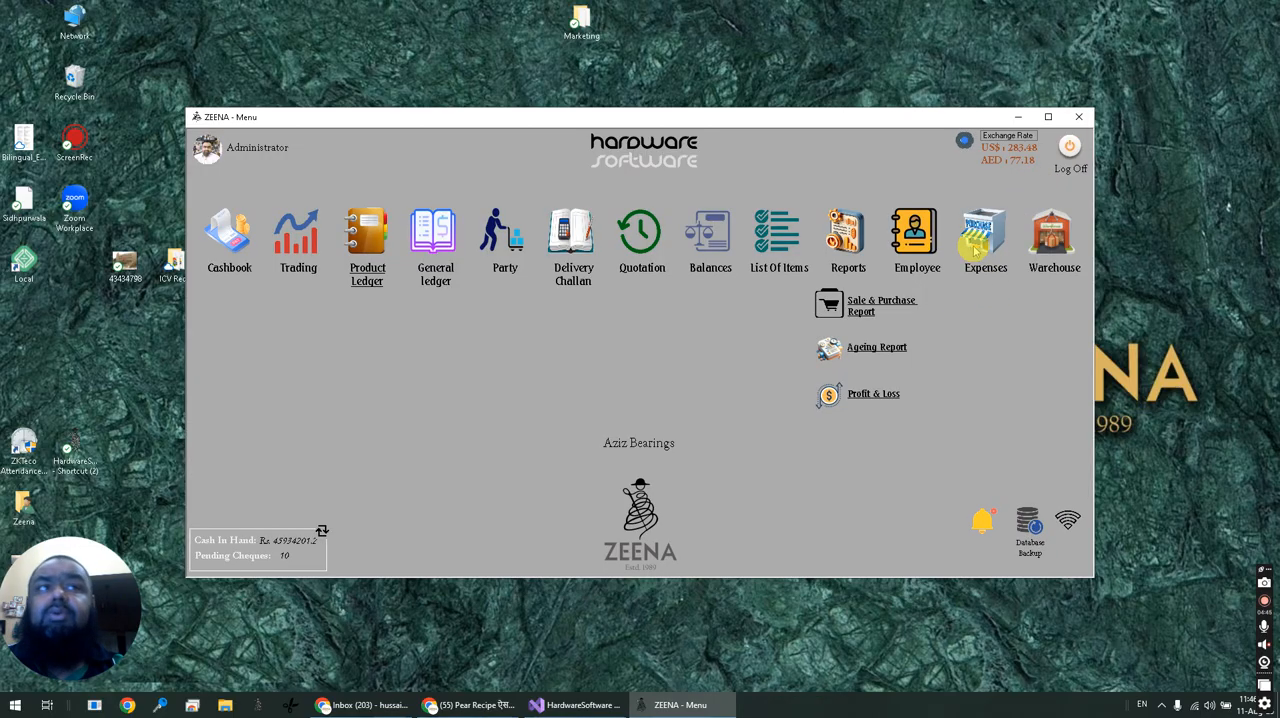
Open the Expenses form, choose Transport as the expense head, and close the form without saving.
click(975, 250)
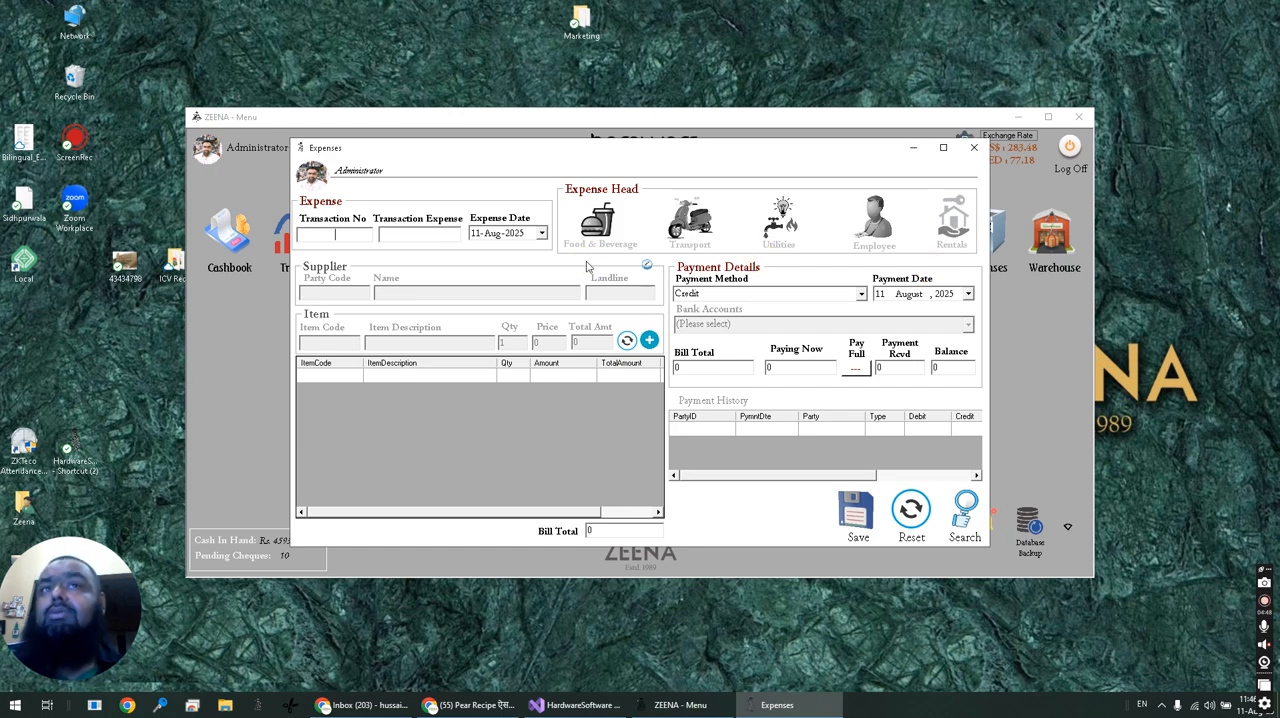
click(780, 214)
click(687, 222)
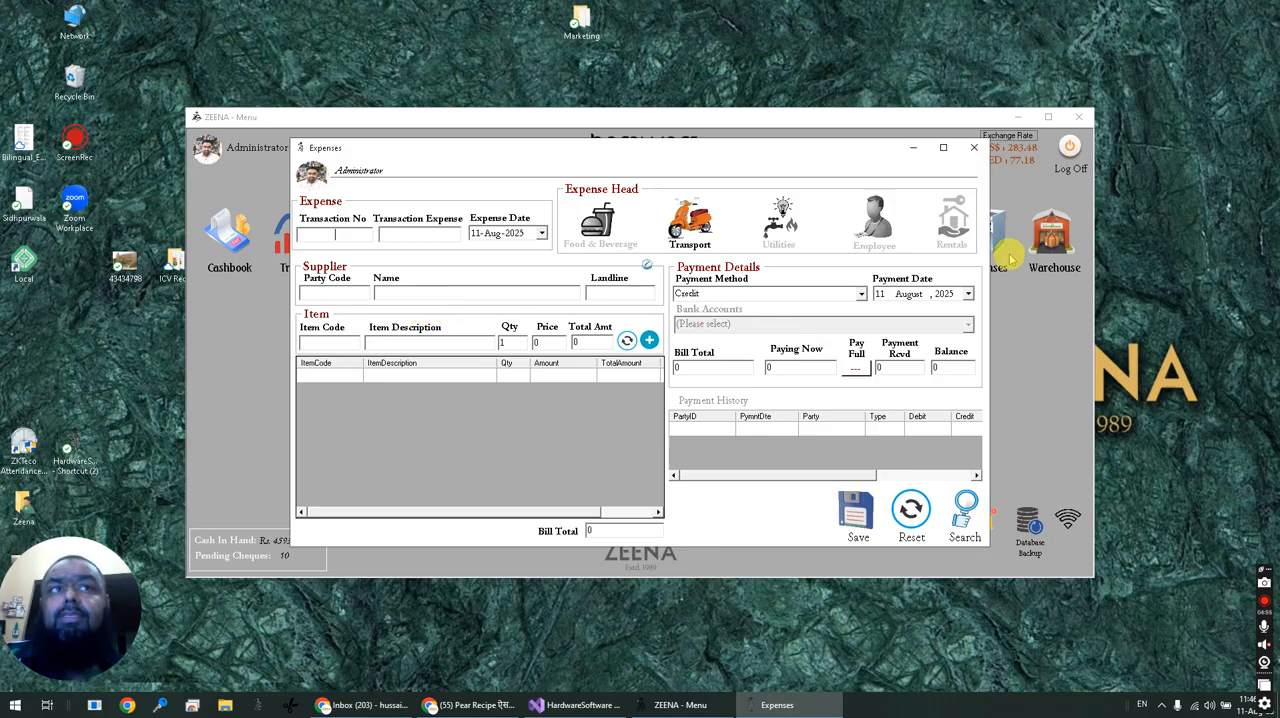
click(972, 150)
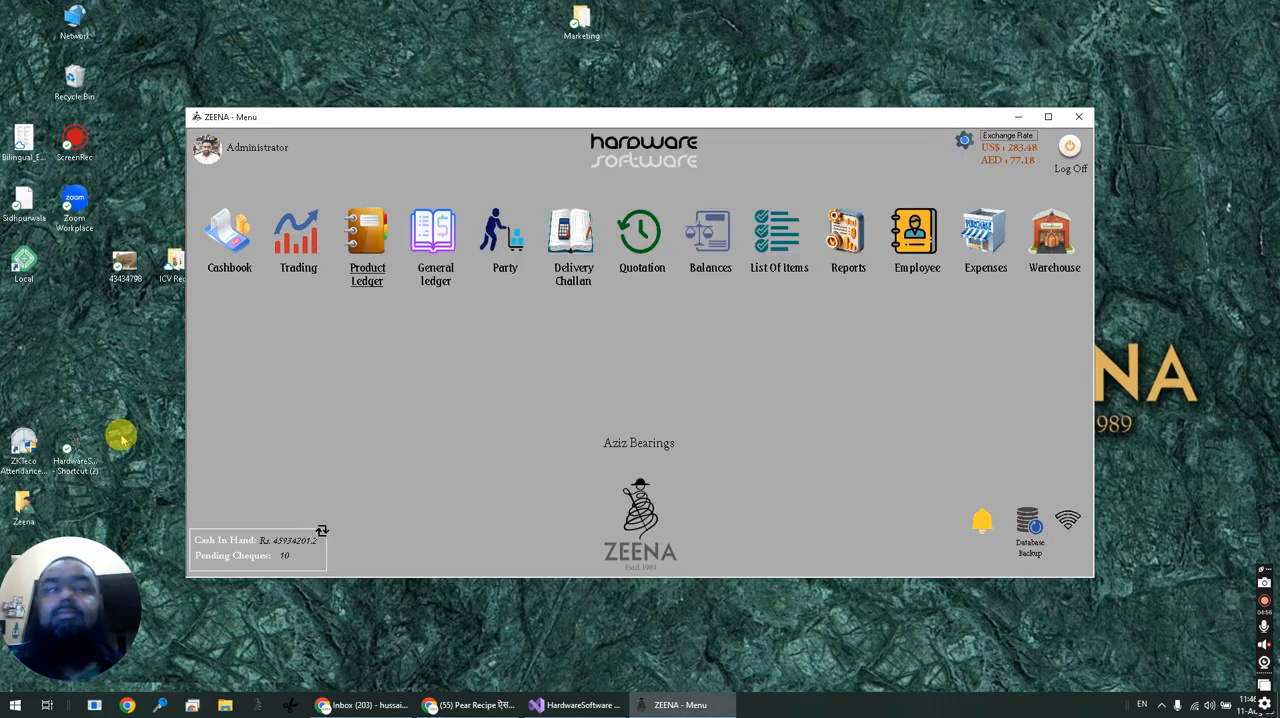
Open the Warehouse form, view the items stored in RACK 1 of the SHOP location, and close the form.
click(1058, 248)
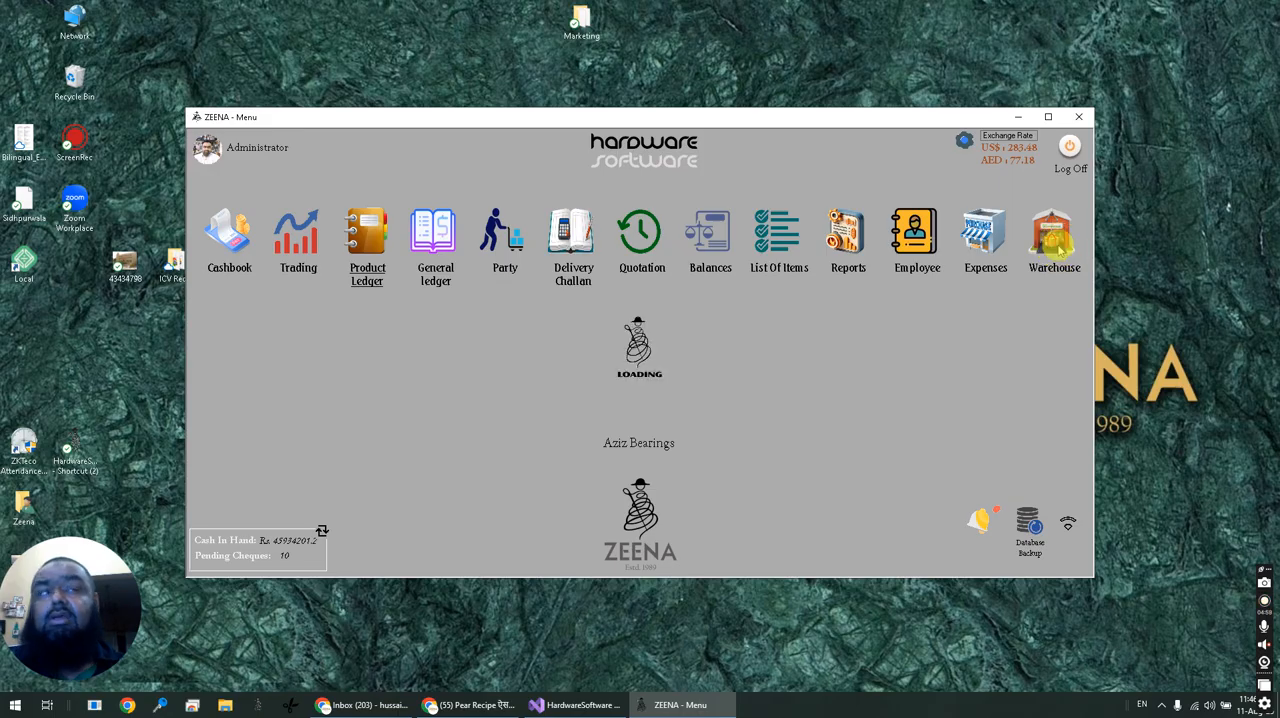
drag(548, 127, 567, 178)
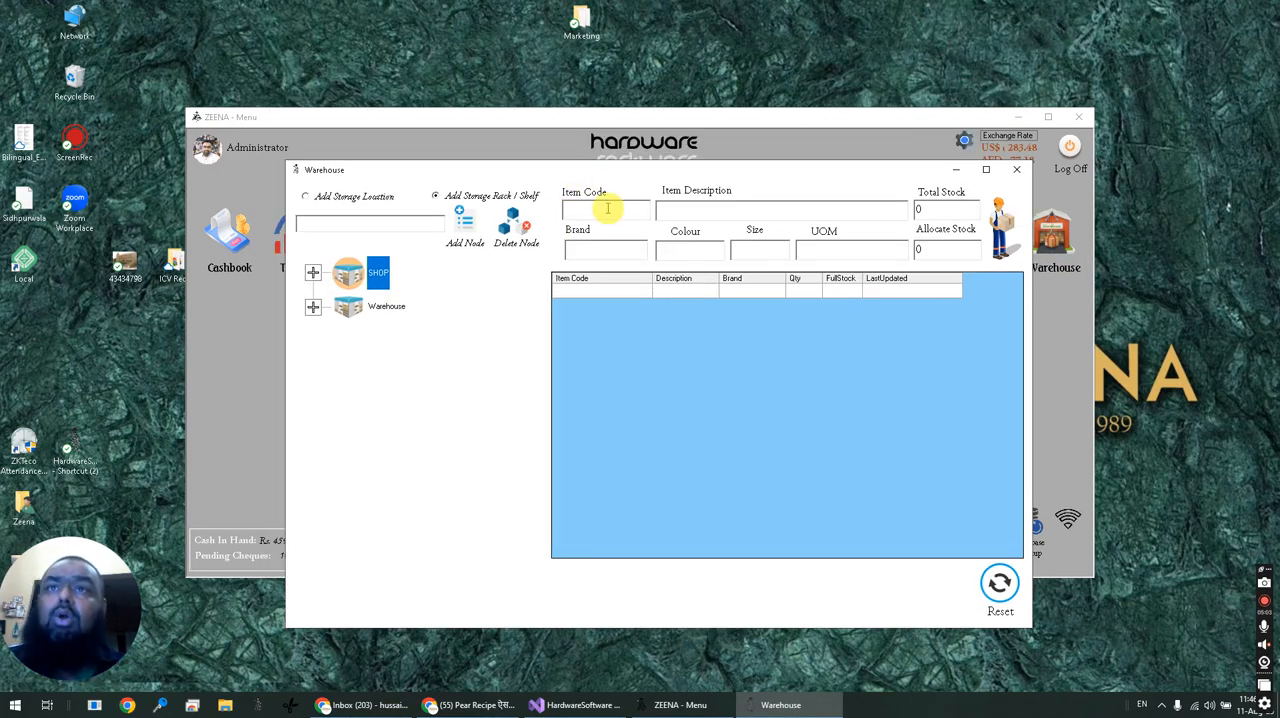
click(313, 272)
click(412, 308)
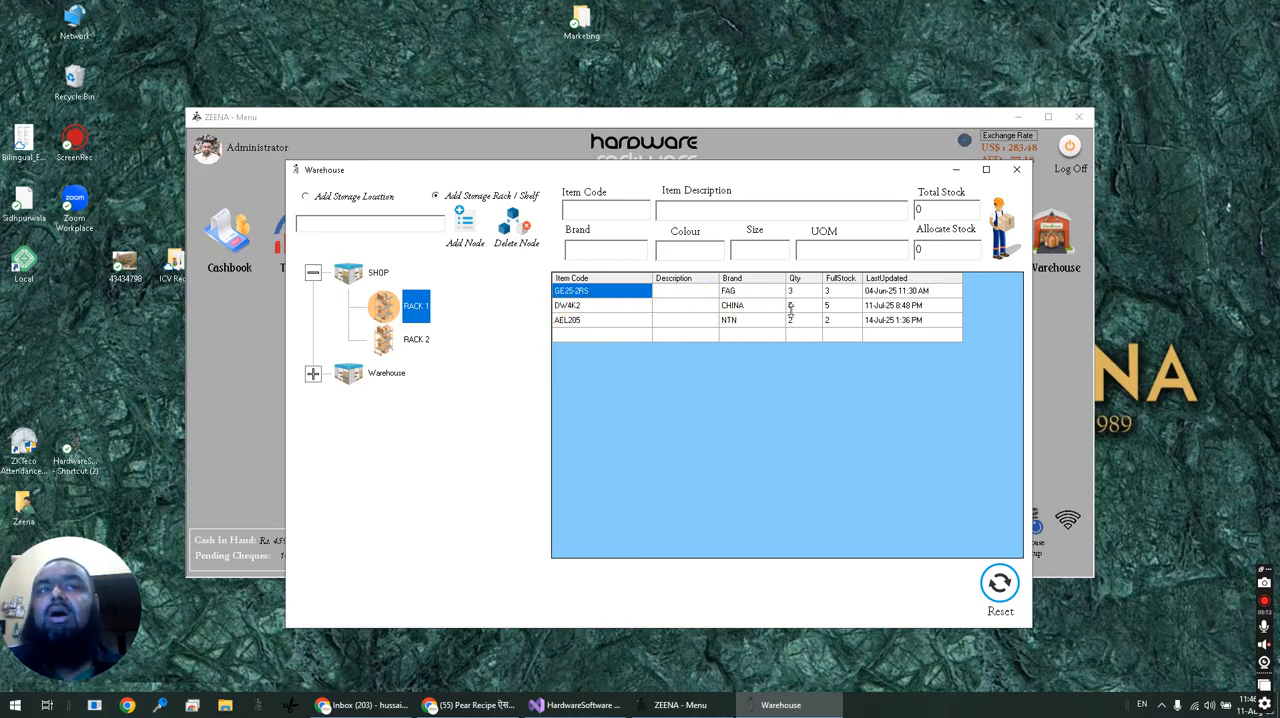
click(427, 306)
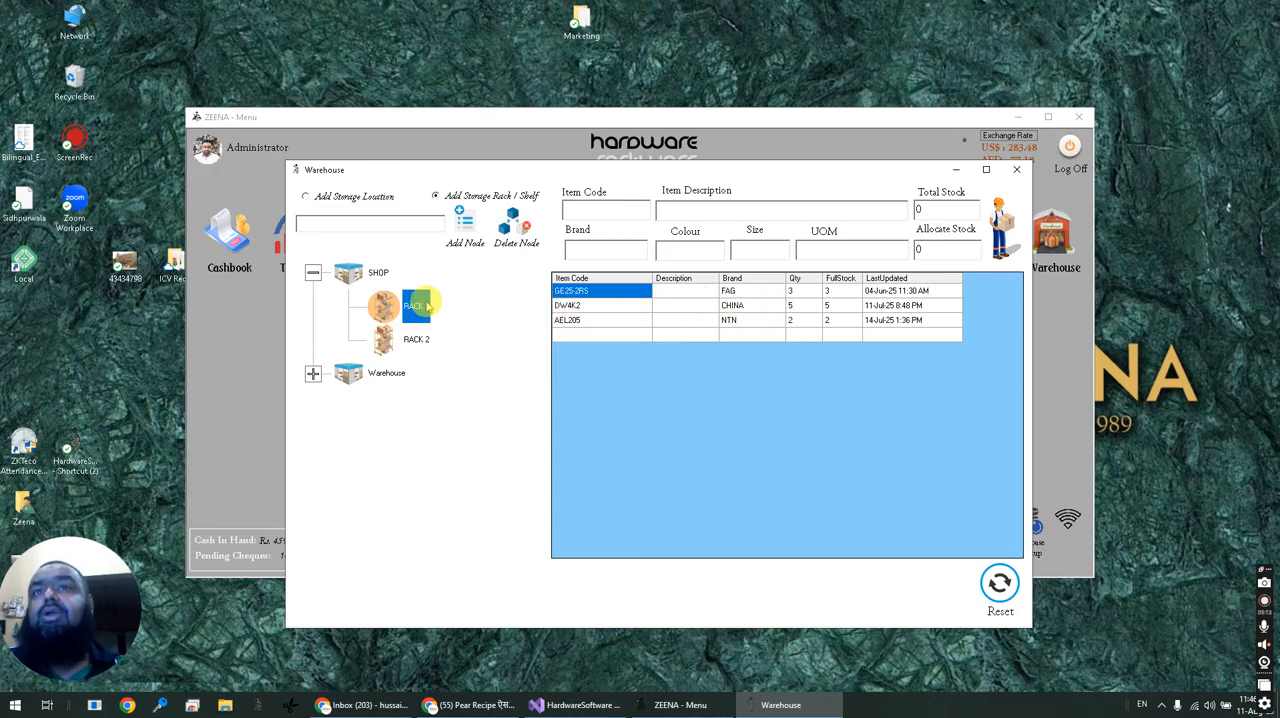
click(1016, 169)
Open the Trading form, load item DW4K2, choose SHOP\RACK 2 as its storage location, and close the form without saving.
click(315, 247)
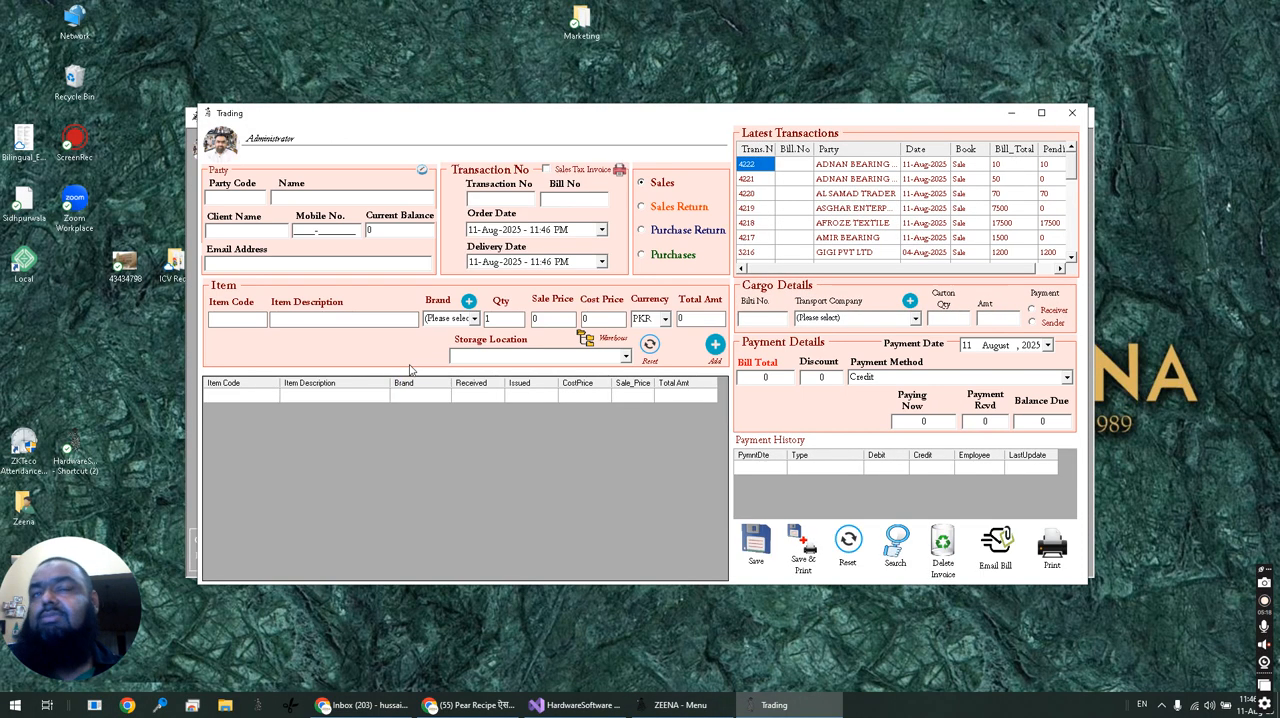
text(D)
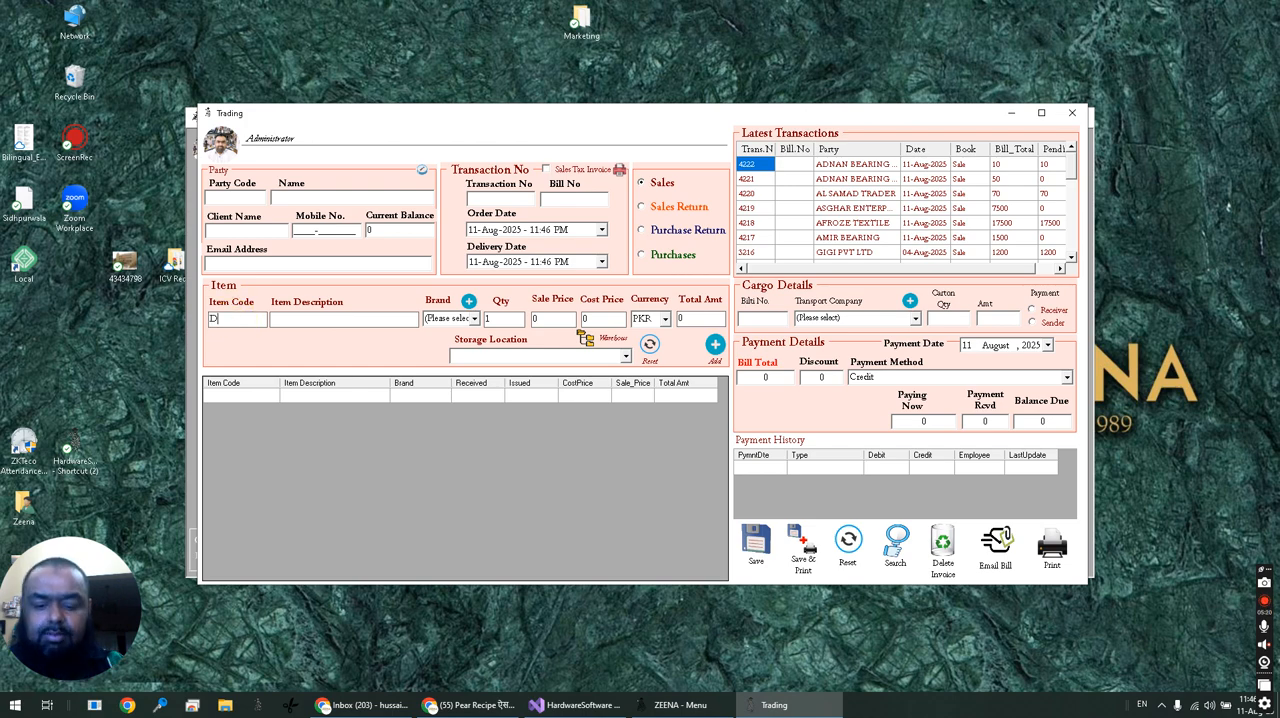
text(W)
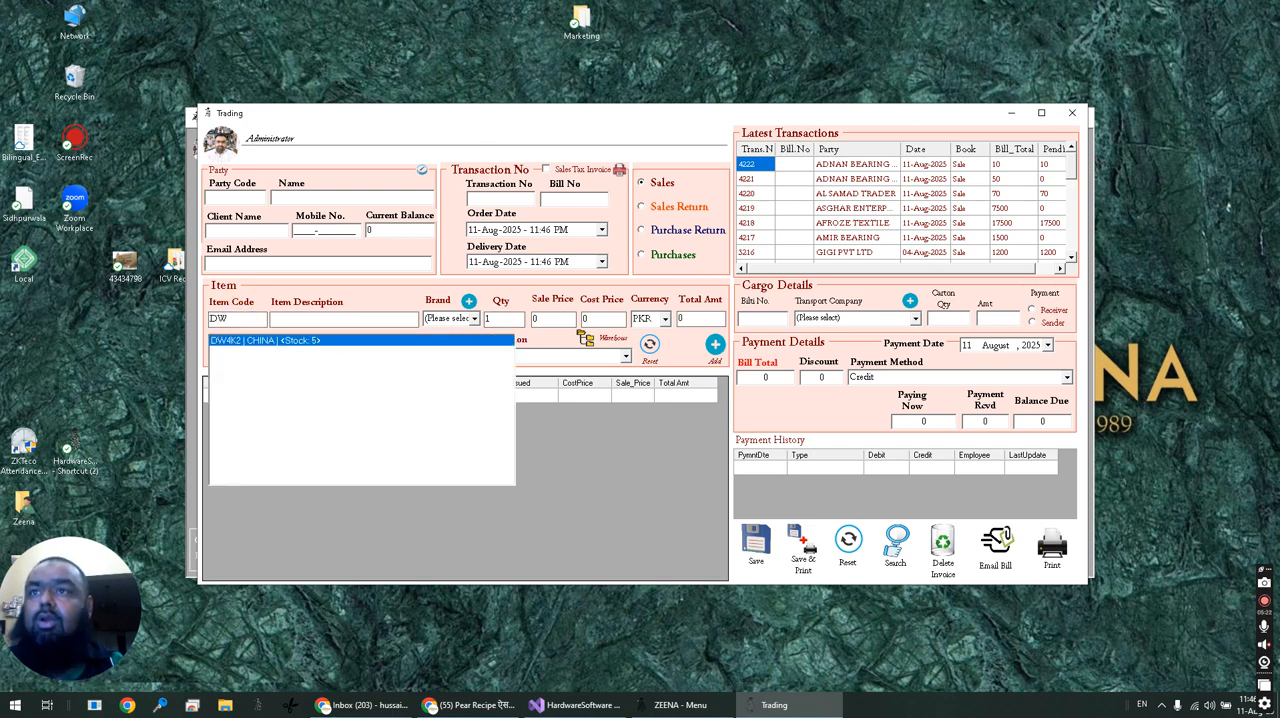
key(Return)
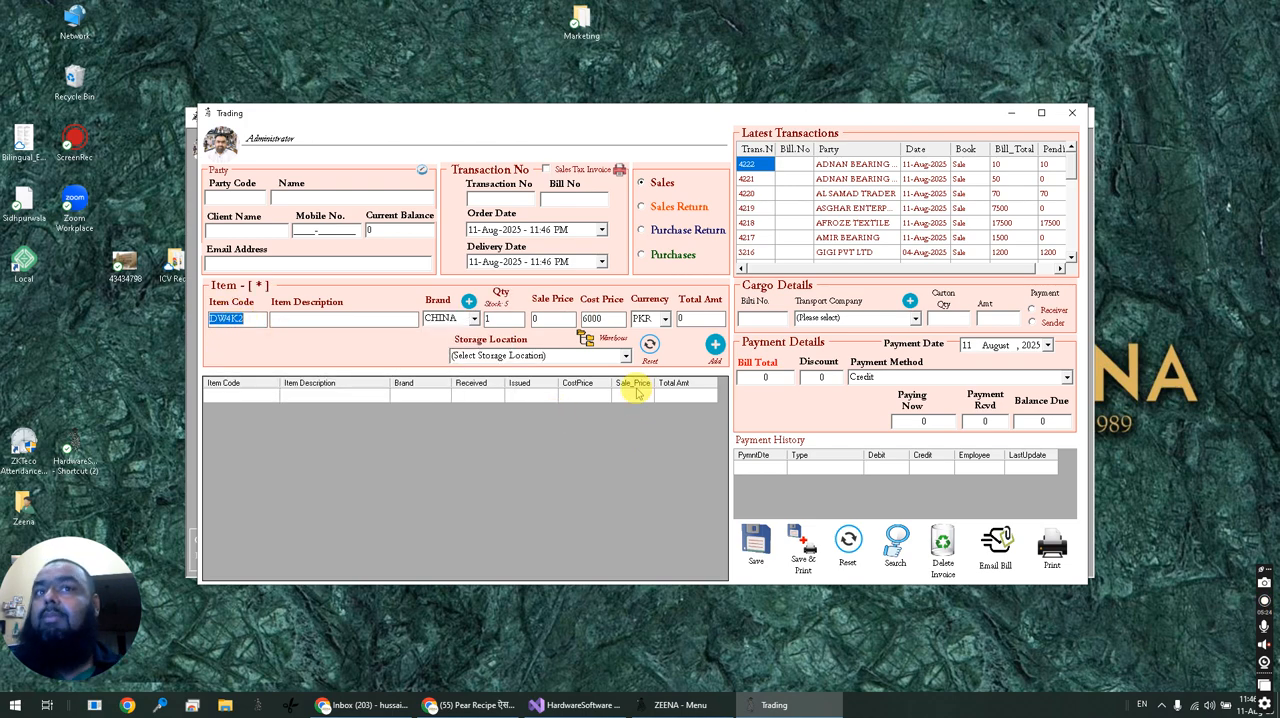
click(622, 357)
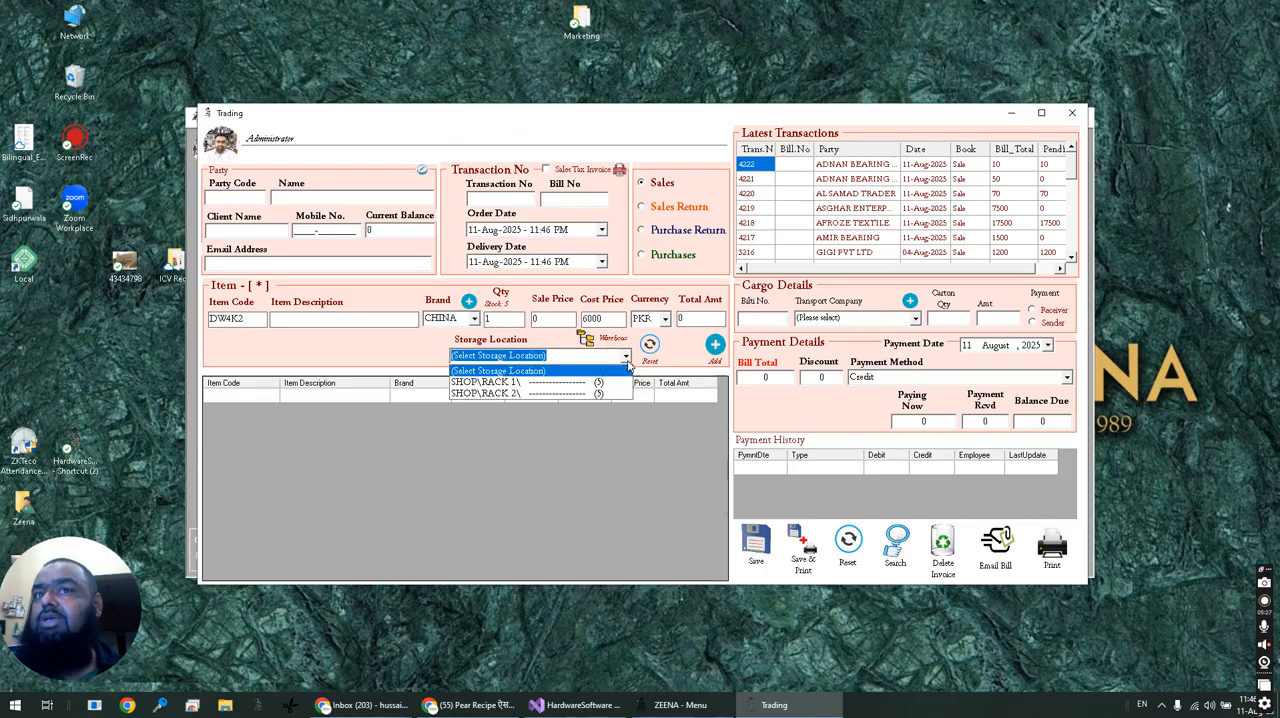
click(510, 393)
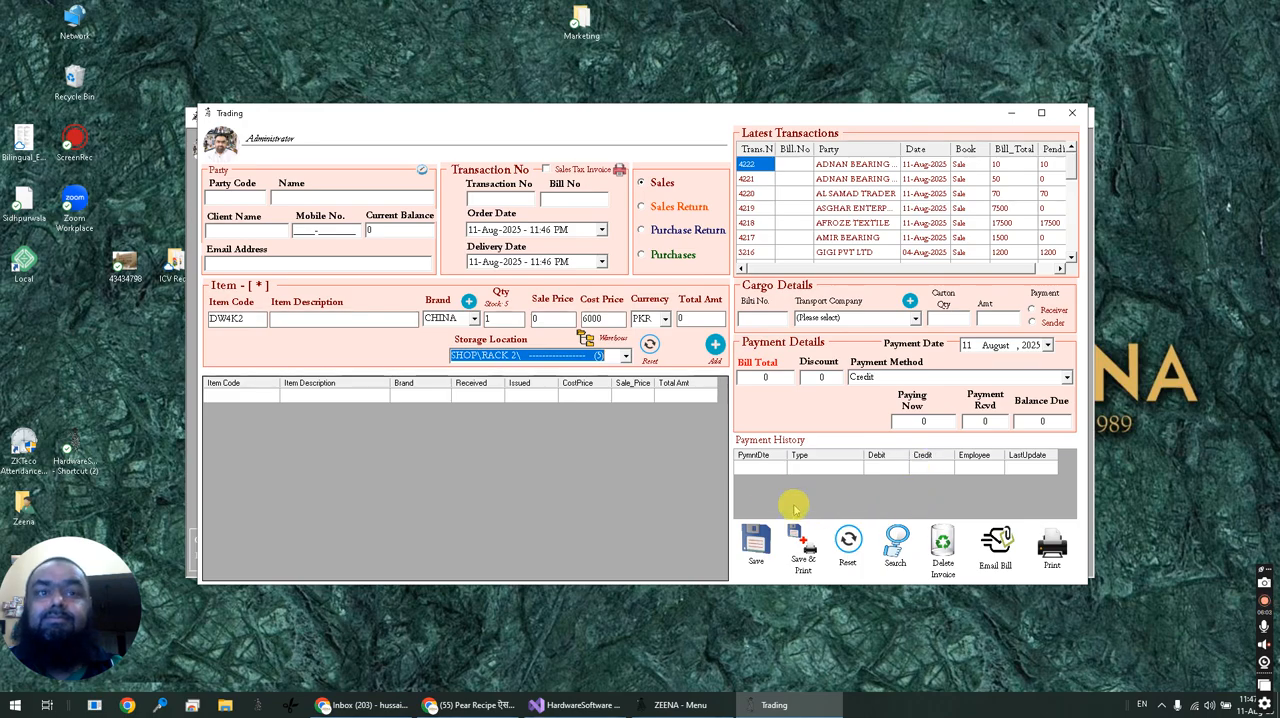
click(1072, 113)
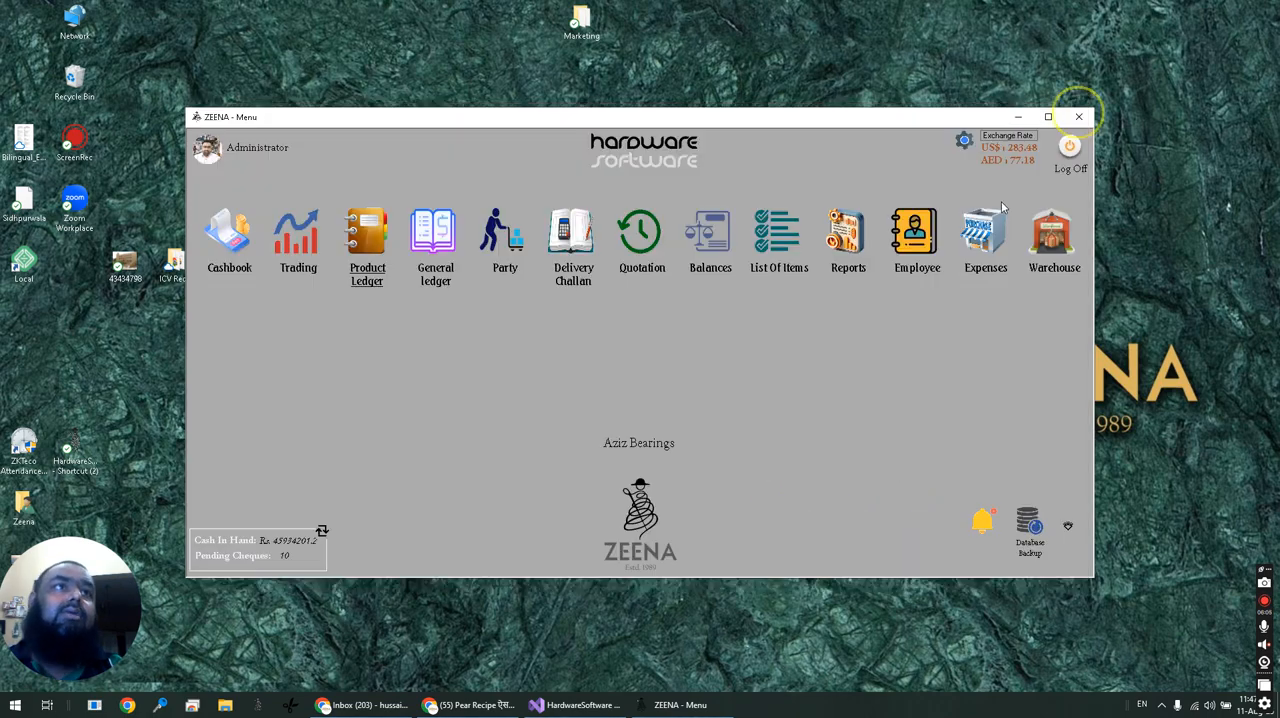
Open the Employee form, review the job profile and the Salary And Allowances details, and close the form.
click(915, 232)
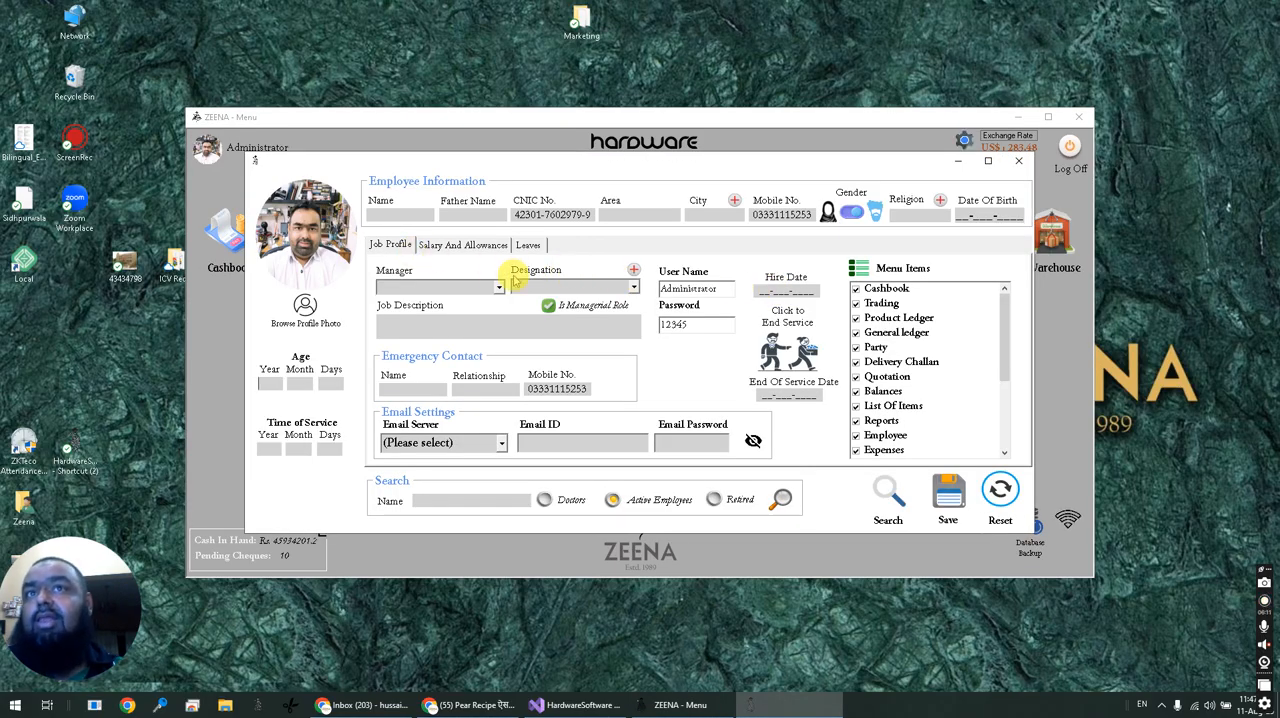
click(460, 250)
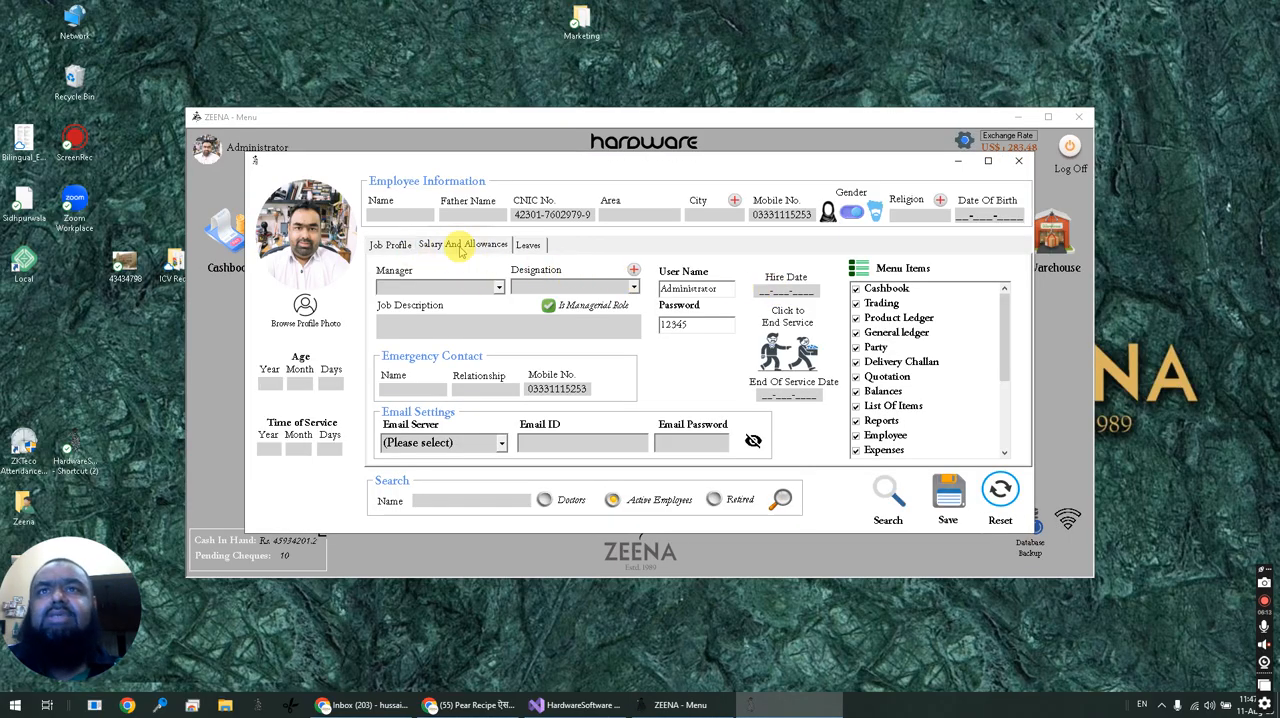
click(540, 250)
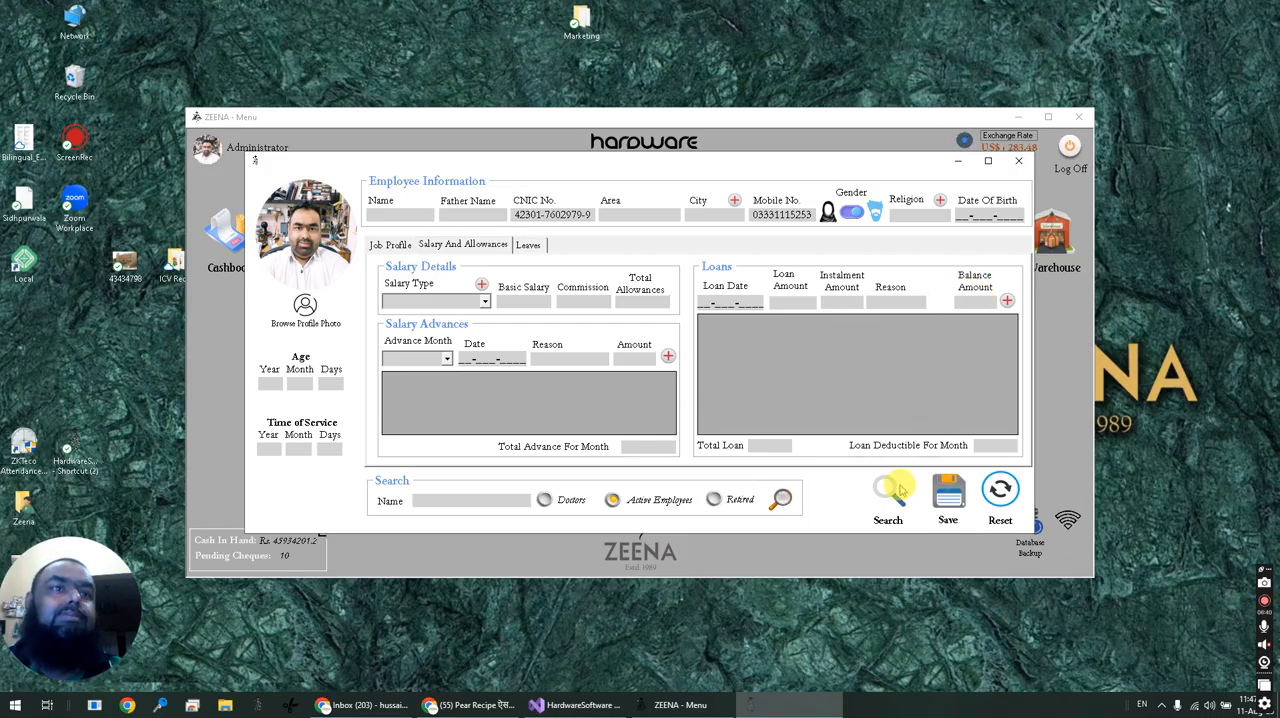
click(1018, 160)
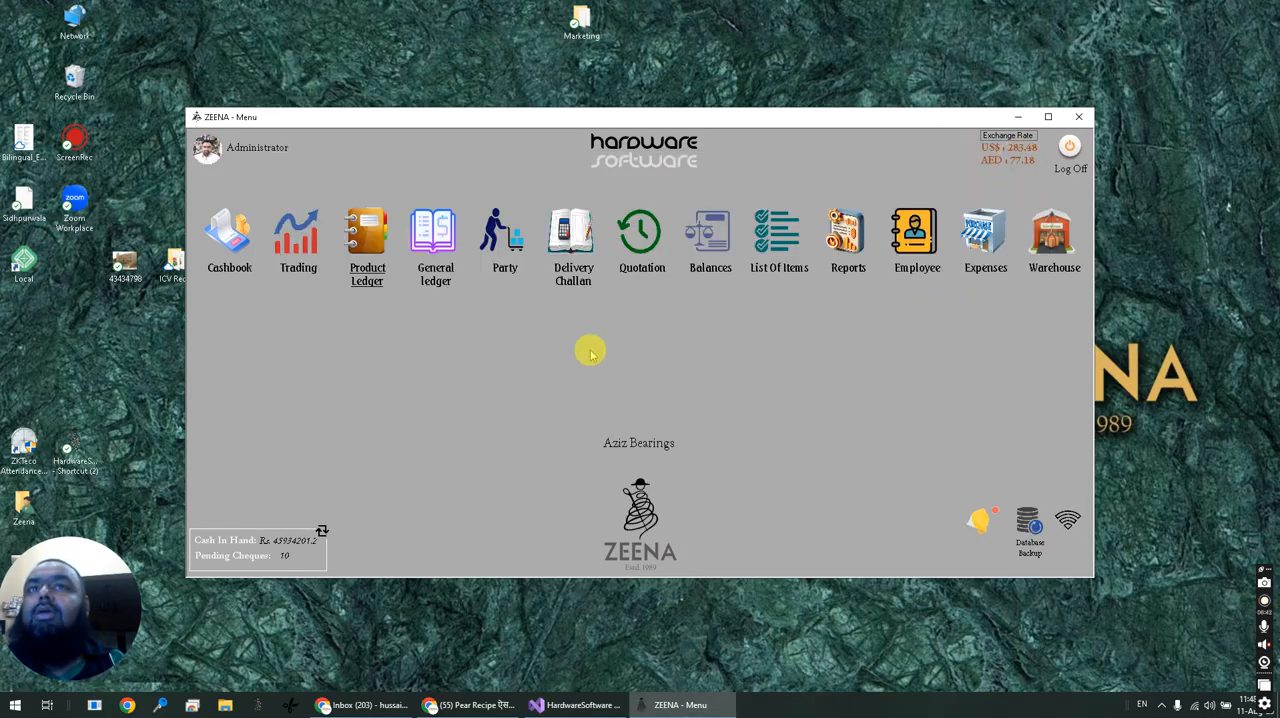